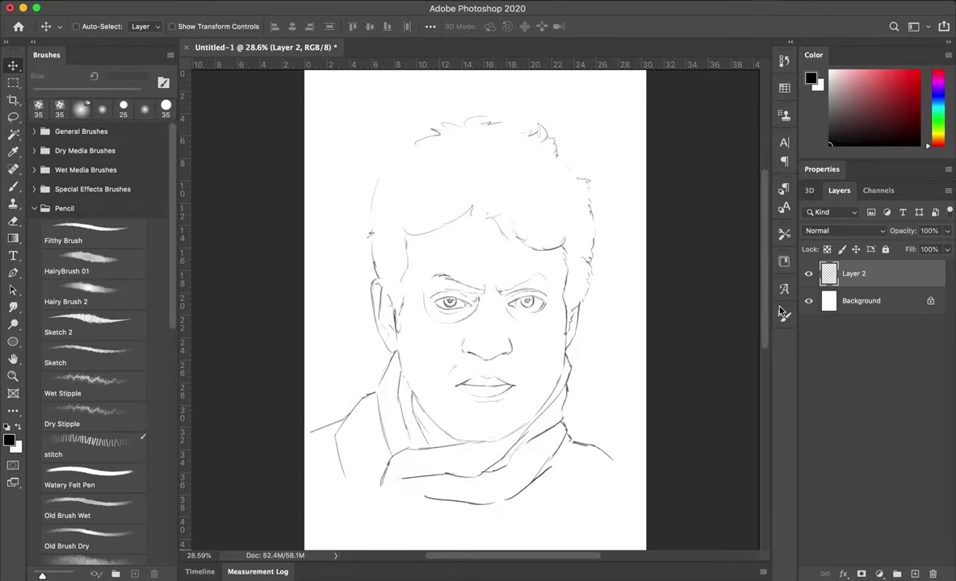
# Add a new empty layer for shading, with the textured pencil brush ready.
pyautogui.hotkey('ctrl', 'shift', 'alt', 'n')
pyautogui.click(93, 234)
pyautogui.scroll(5, 540, 317)
pyautogui.scroll(-5, 539, 316)
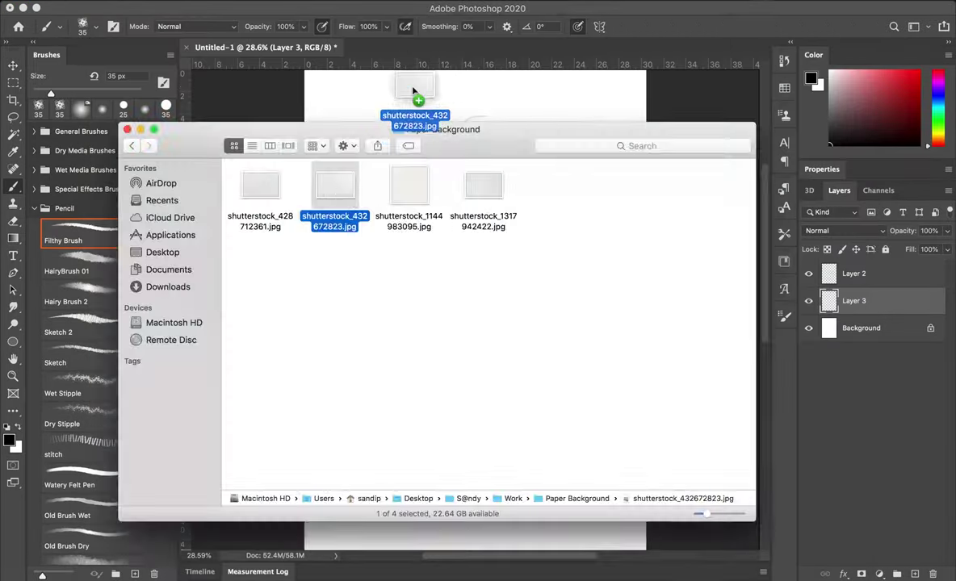
# Place and commit the watercolor paper texture, then paint on Layer 3 with the Brush.
pyautogui.moveTo(426, 99); pyautogui.dragTo(483, 239)
pyautogui.press('Return')
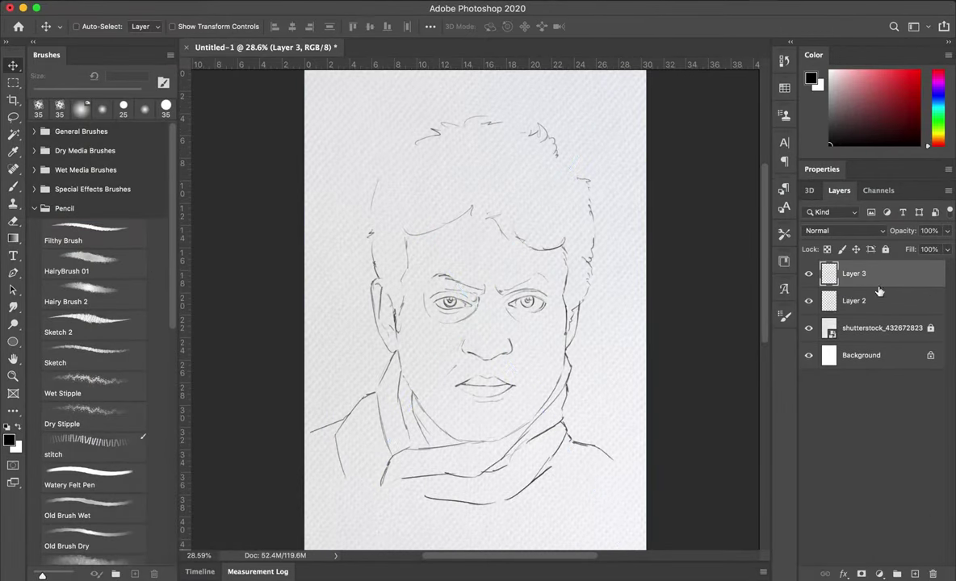
pyautogui.click(880, 301)
pyautogui.press('b')
pyautogui.scroll(5, 472, 276)
# Darken the right iris and hatch its upper lid, crease and under-eye shadow.
pyautogui.moveTo(521, 275)
pyautogui.mouseDown()
pyautogui.moveTo(545, 295)
pyautogui.moveTo(554, 269)
pyautogui.mouseUp()
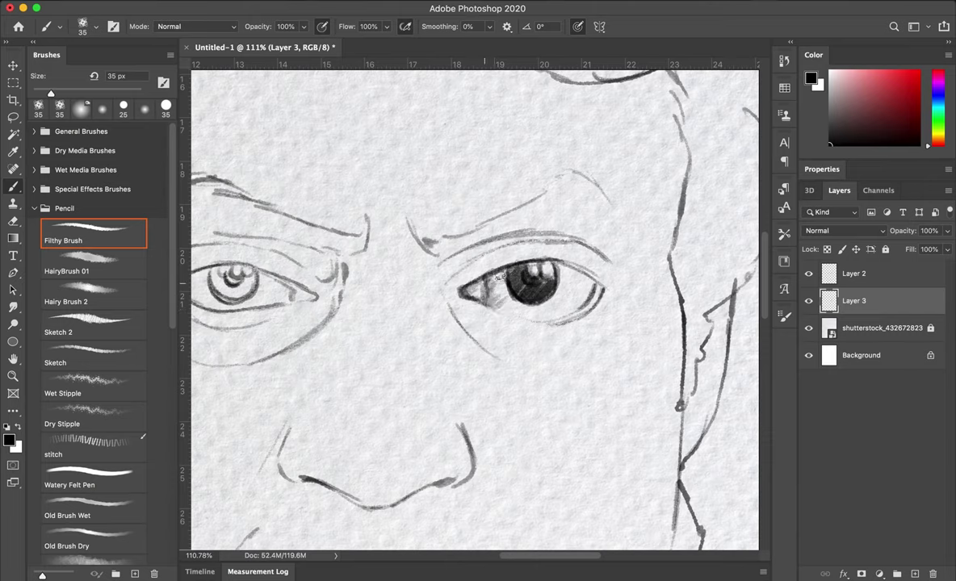
pyautogui.moveTo(440, 260)
pyautogui.mouseDown()
pyautogui.moveTo(452, 242)
pyautogui.moveTo(541, 234)
pyautogui.moveTo(577, 269)
pyautogui.mouseUp()
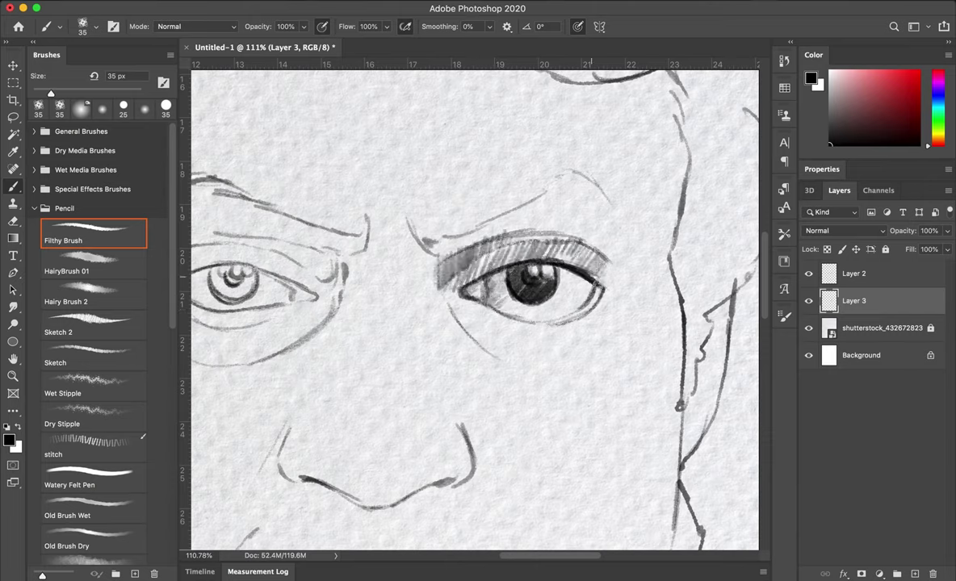
pyautogui.moveTo(437, 264); pyautogui.dragTo(565, 236)
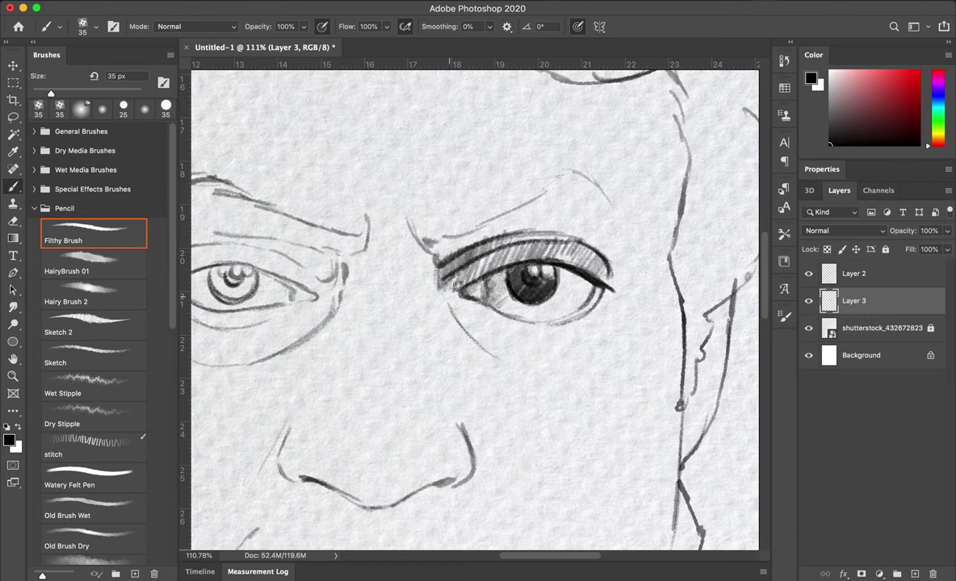
pyautogui.moveTo(440, 279)
pyautogui.mouseDown()
pyautogui.moveTo(489, 331)
pyautogui.moveTo(517, 343)
pyautogui.mouseUp()
pyautogui.moveTo(509, 298); pyautogui.dragTo(601, 324)
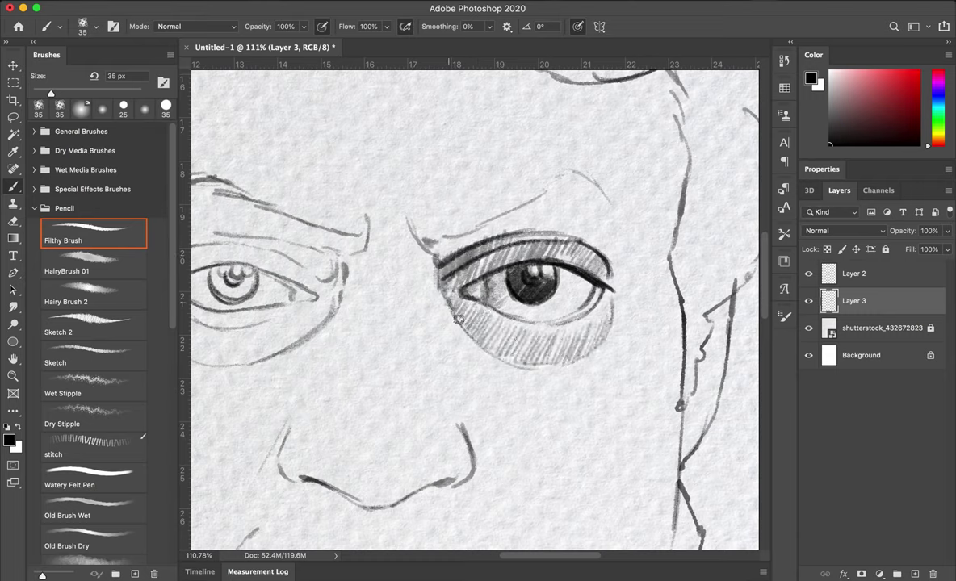
pyautogui.moveTo(440, 282)
pyautogui.mouseDown()
pyautogui.moveTo(477, 331)
pyautogui.moveTo(525, 343)
pyautogui.moveTo(540, 324)
pyautogui.mouseUp()
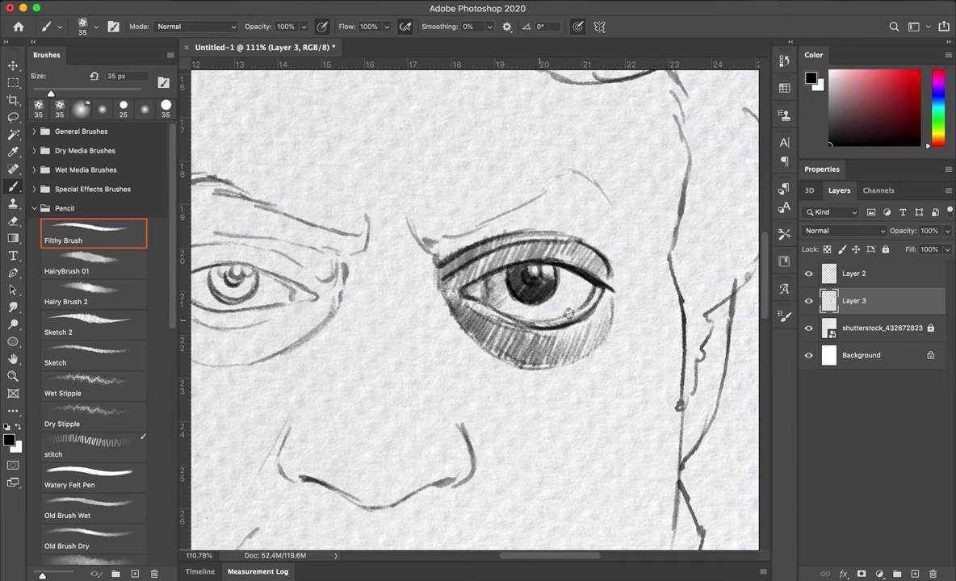
# Deepen the right iris, inner upper lid and under-eye shading.
pyautogui.moveTo(546, 284); pyautogui.dragTo(533, 268)
pyautogui.moveTo(422, 246); pyautogui.dragTo(449, 271)
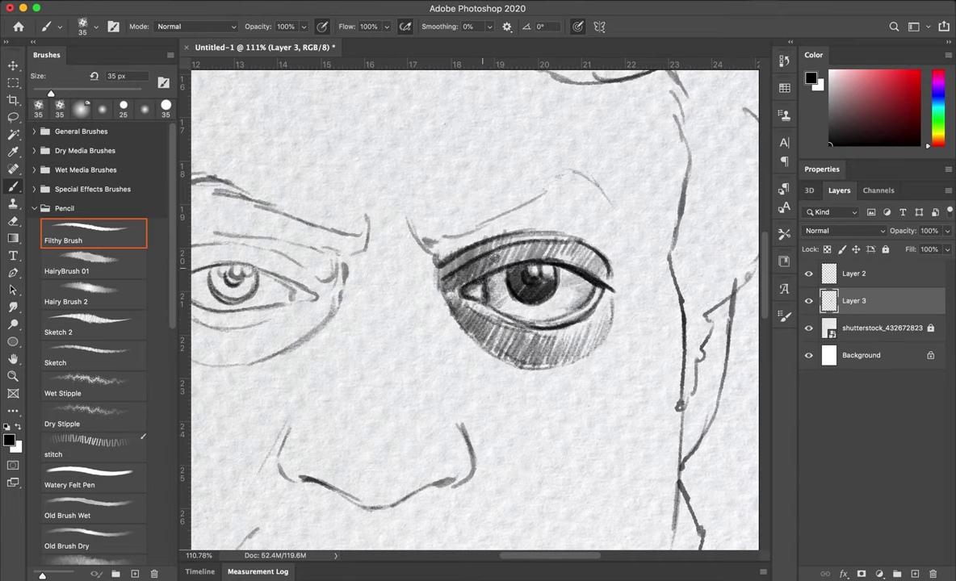
pyautogui.moveTo(477, 230)
pyautogui.mouseDown()
pyautogui.moveTo(432, 261)
pyautogui.moveTo(543, 229)
pyautogui.mouseUp()
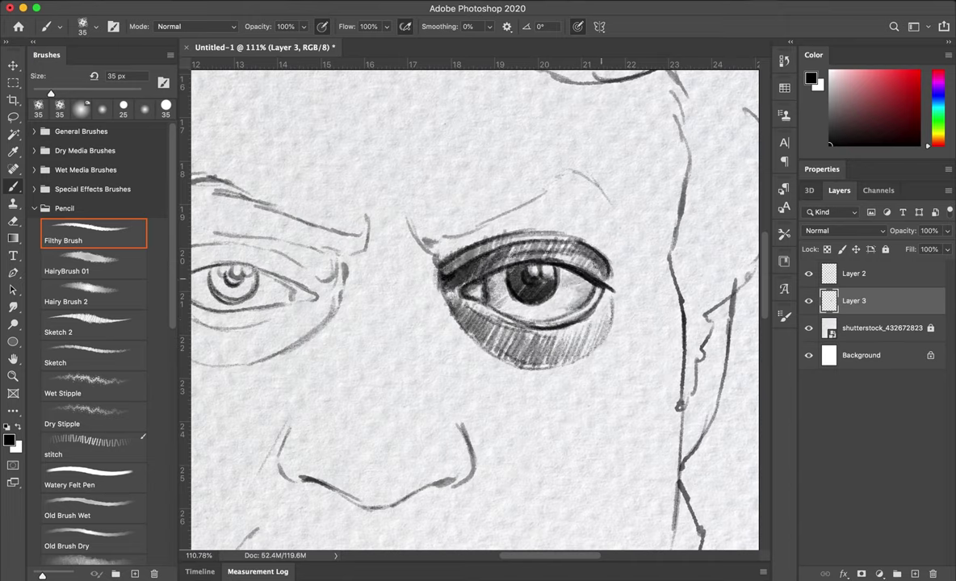
pyautogui.moveTo(428, 289)
pyautogui.mouseDown()
pyautogui.moveTo(492, 325)
pyautogui.moveTo(535, 313)
pyautogui.mouseUp()
pyautogui.moveTo(416, 272); pyautogui.dragTo(484, 323)
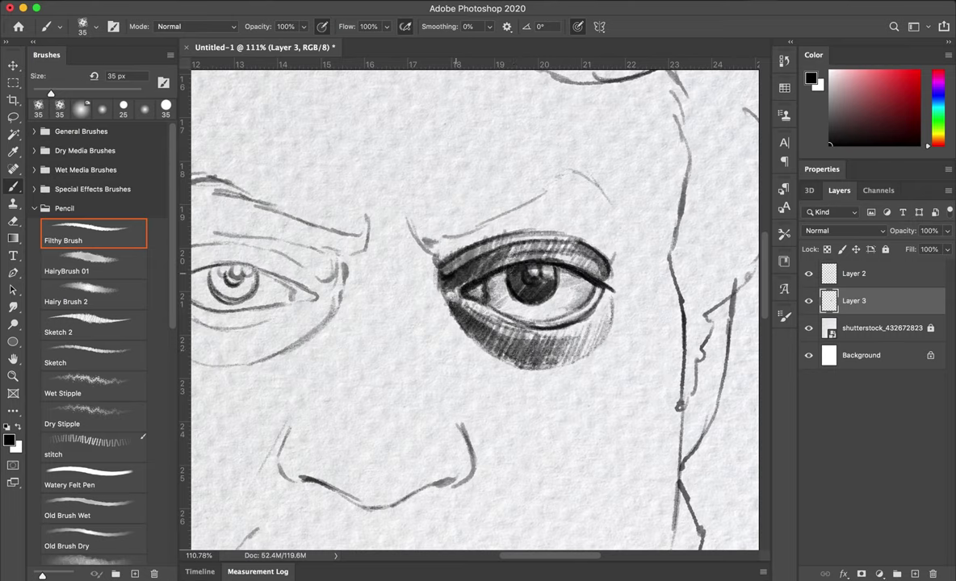
# Hatch and deepen the brow area above the right eye.
pyautogui.moveTo(440, 238); pyautogui.dragTo(513, 188)
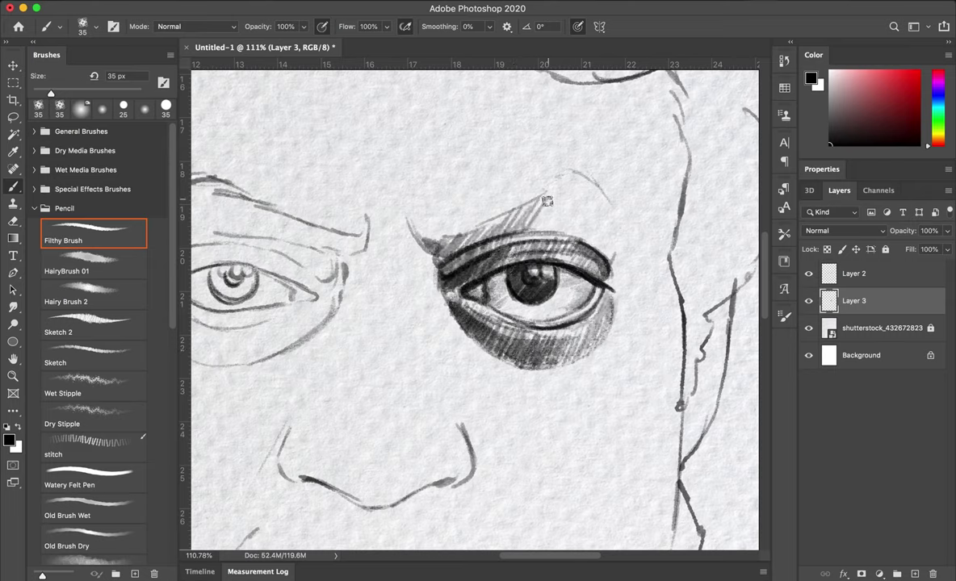
pyautogui.moveTo(477, 230); pyautogui.dragTo(537, 168)
pyautogui.moveTo(525, 236); pyautogui.dragTo(598, 178)
pyautogui.moveTo(485, 235); pyautogui.dragTo(565, 171)
pyautogui.moveTo(426, 234); pyautogui.dragTo(517, 194)
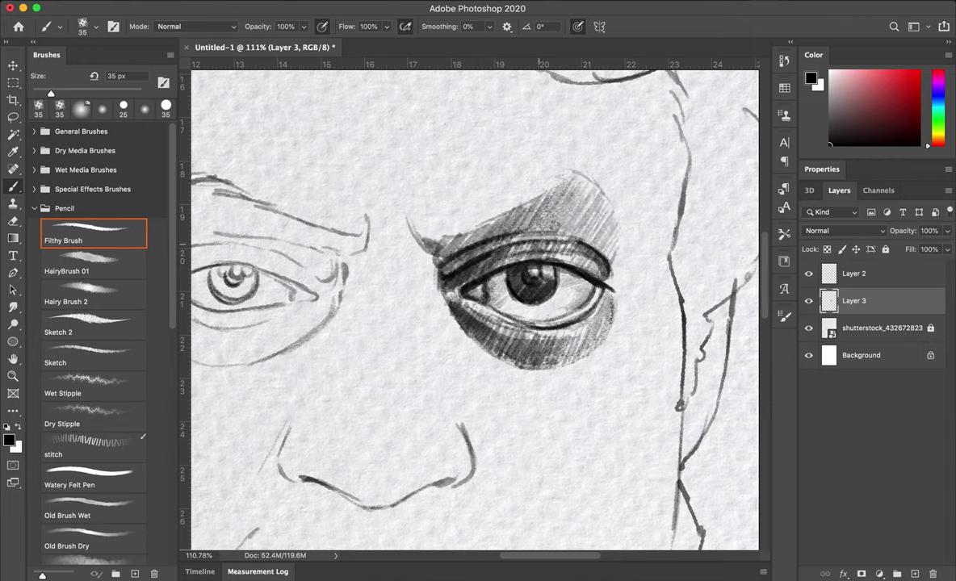
pyautogui.moveTo(508, 231); pyautogui.dragTo(562, 173)
pyautogui.moveTo(400, 239)
pyautogui.mouseDown()
pyautogui.moveTo(511, 205)
pyautogui.moveTo(537, 165)
pyautogui.mouseUp()
# Darken the right eyebrow with extra dark strokes.
pyautogui.moveTo(492, 211); pyautogui.dragTo(543, 182)
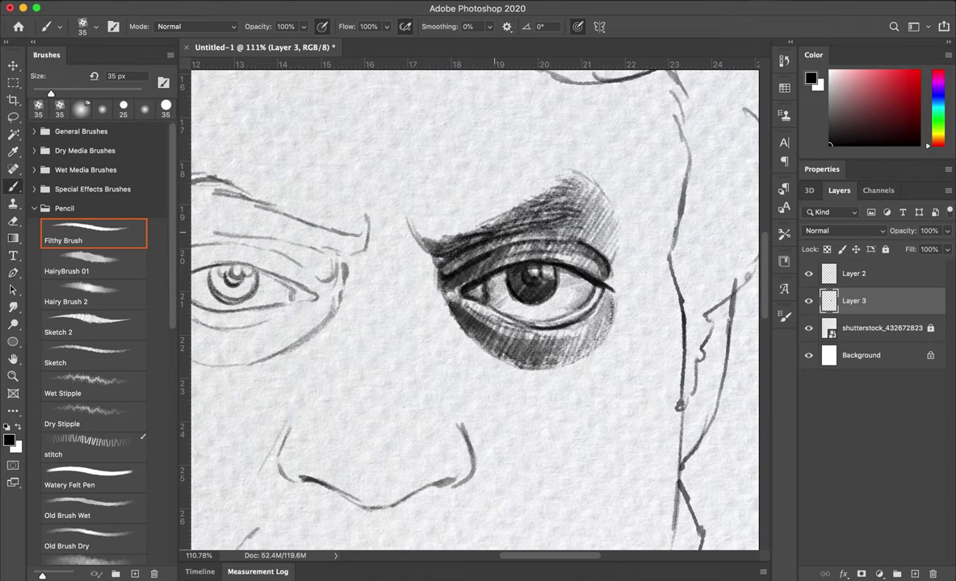
pyautogui.moveTo(408, 233); pyautogui.dragTo(569, 158)
pyautogui.moveTo(549, 233)
pyautogui.mouseDown()
pyautogui.moveTo(575, 190)
pyautogui.moveTo(558, 204)
pyautogui.mouseUp()
pyautogui.moveTo(489, 226); pyautogui.dragTo(533, 175)
pyautogui.moveTo(447, 216); pyautogui.dragTo(513, 199)
pyautogui.moveTo(437, 214); pyautogui.dragTo(460, 203)
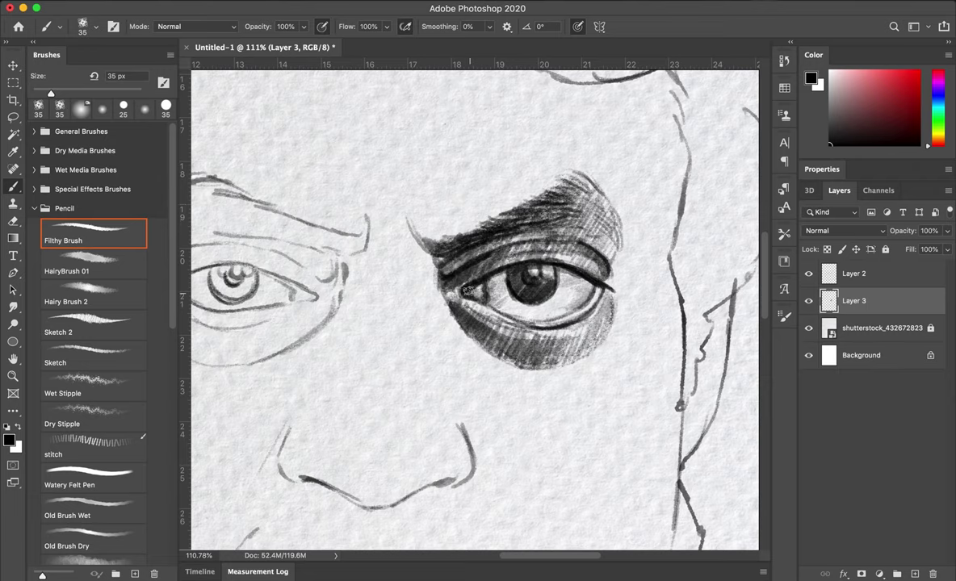
pyautogui.scroll(-5, 525, 283)
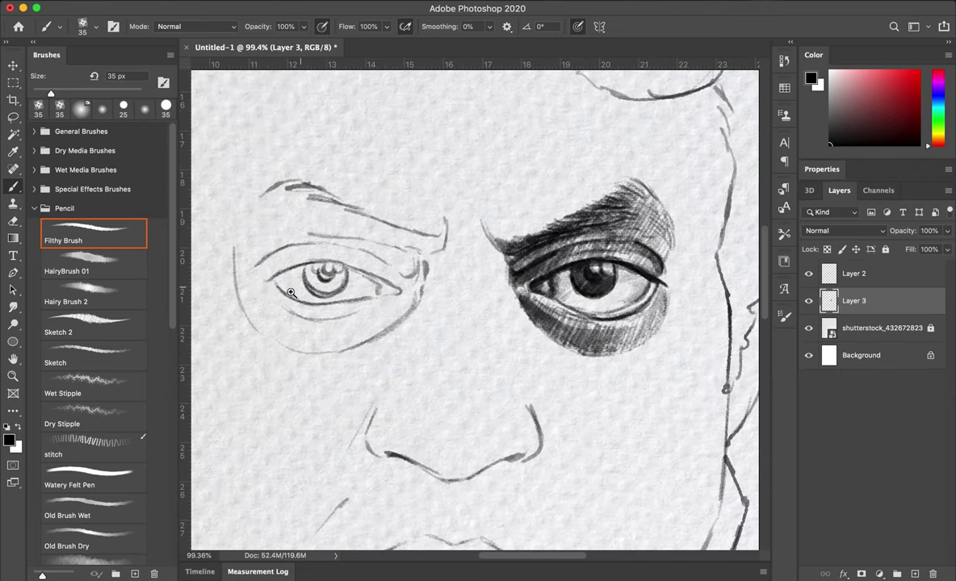
# Darken the left iris and shade its lids, socket, outer corner and under-eye area.
pyautogui.scroll(5, 412, 257)
pyautogui.moveTo(412, 257)
pyautogui.mouseDown()
pyautogui.moveTo(416, 275)
pyautogui.moveTo(436, 246)
pyautogui.mouseUp()
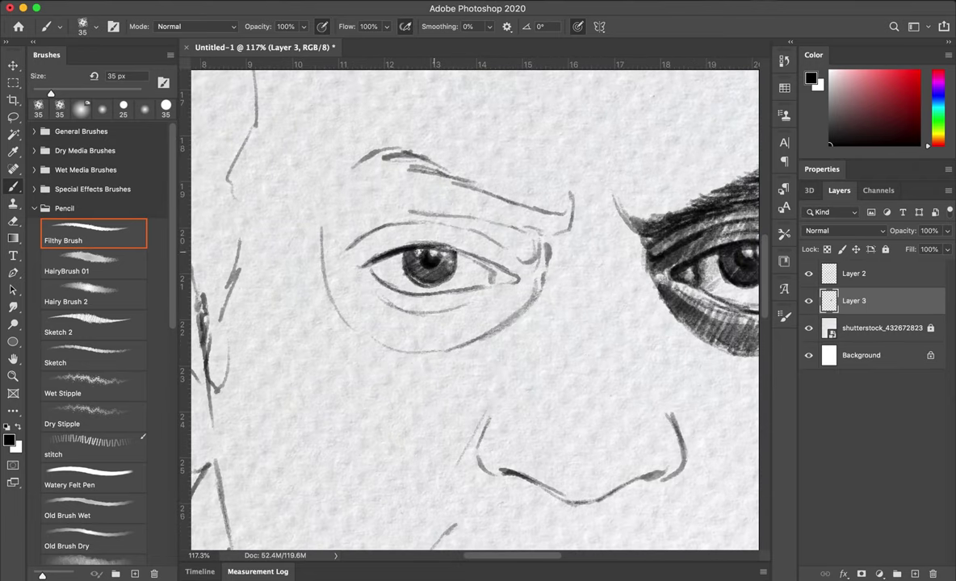
pyautogui.moveTo(368, 262)
pyautogui.mouseDown()
pyautogui.moveTo(460, 249)
pyautogui.moveTo(517, 279)
pyautogui.mouseUp()
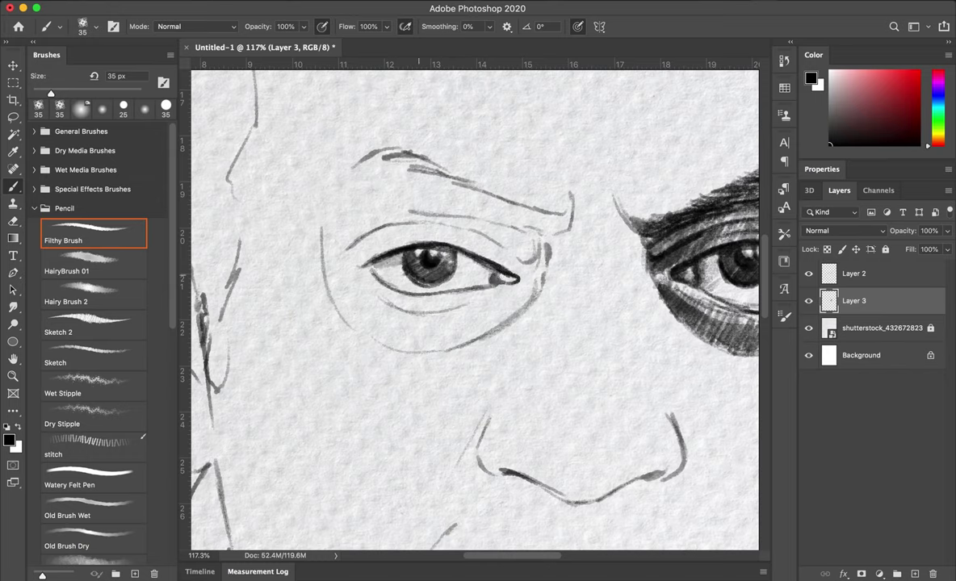
pyautogui.moveTo(323, 230)
pyautogui.mouseDown()
pyautogui.moveTo(319, 291)
pyautogui.moveTo(356, 335)
pyautogui.moveTo(453, 322)
pyautogui.moveTo(355, 305)
pyautogui.moveTo(436, 279)
pyautogui.moveTo(389, 208)
pyautogui.moveTo(500, 262)
pyautogui.mouseUp()
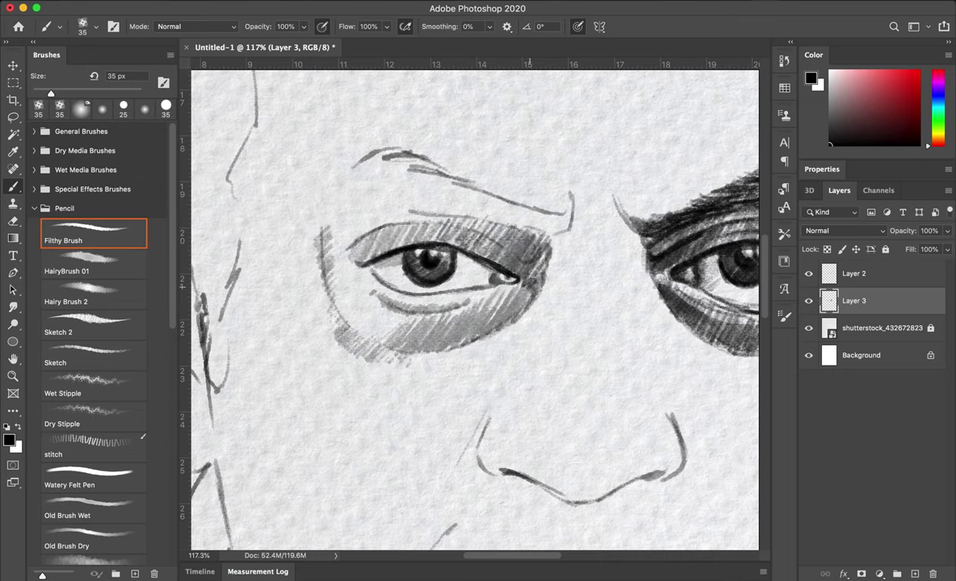
pyautogui.moveTo(355, 279); pyautogui.dragTo(424, 283)
pyautogui.moveTo(351, 307)
pyautogui.mouseDown()
pyautogui.moveTo(489, 271)
pyautogui.moveTo(363, 327)
pyautogui.mouseUp()
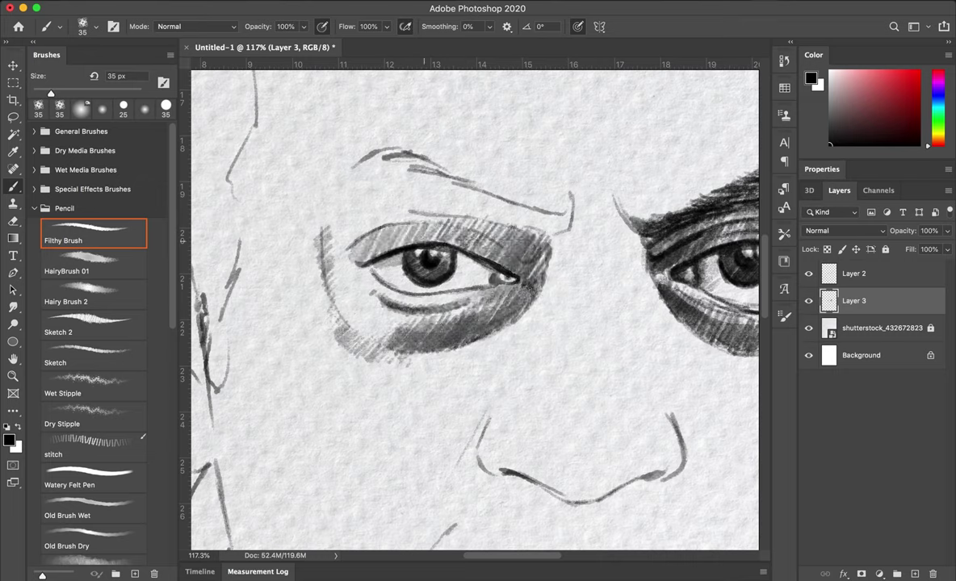
pyautogui.moveTo(327, 230); pyautogui.dragTo(464, 206)
pyautogui.moveTo(375, 234)
pyautogui.mouseDown()
pyautogui.moveTo(505, 255)
pyautogui.moveTo(461, 298)
pyautogui.mouseUp()
pyautogui.moveTo(488, 255)
pyautogui.mouseDown()
pyautogui.moveTo(410, 284)
pyautogui.moveTo(367, 323)
pyautogui.moveTo(357, 314)
pyautogui.mouseUp()
# Hatch a thick, dark eyebrow above the left eye.
pyautogui.moveTo(331, 150)
pyautogui.mouseDown()
pyautogui.moveTo(457, 202)
pyautogui.moveTo(533, 218)
pyautogui.moveTo(436, 202)
pyautogui.mouseUp()
pyautogui.moveTo(396, 162); pyautogui.dragTo(485, 206)
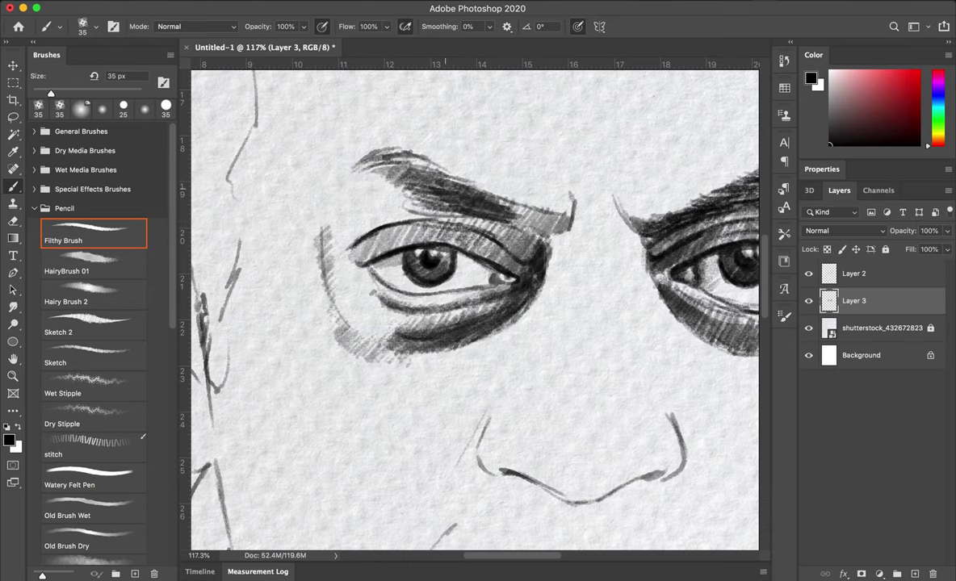
pyautogui.moveTo(432, 181); pyautogui.dragTo(527, 222)
pyautogui.moveTo(494, 179); pyautogui.dragTo(530, 218)
pyautogui.moveTo(334, 154)
pyautogui.mouseDown()
pyautogui.moveTo(436, 198)
pyautogui.moveTo(488, 182)
pyautogui.mouseUp()
# Strengthen the left eye-socket line and darken the shadow beneath the eye.
pyautogui.moveTo(306, 218); pyautogui.dragTo(376, 324)
pyautogui.moveTo(331, 299)
pyautogui.mouseDown()
pyautogui.moveTo(412, 331)
pyautogui.moveTo(468, 327)
pyautogui.mouseUp()
pyautogui.moveTo(375, 286); pyautogui.dragTo(474, 340)
pyautogui.moveTo(501, 265); pyautogui.dragTo(422, 268)
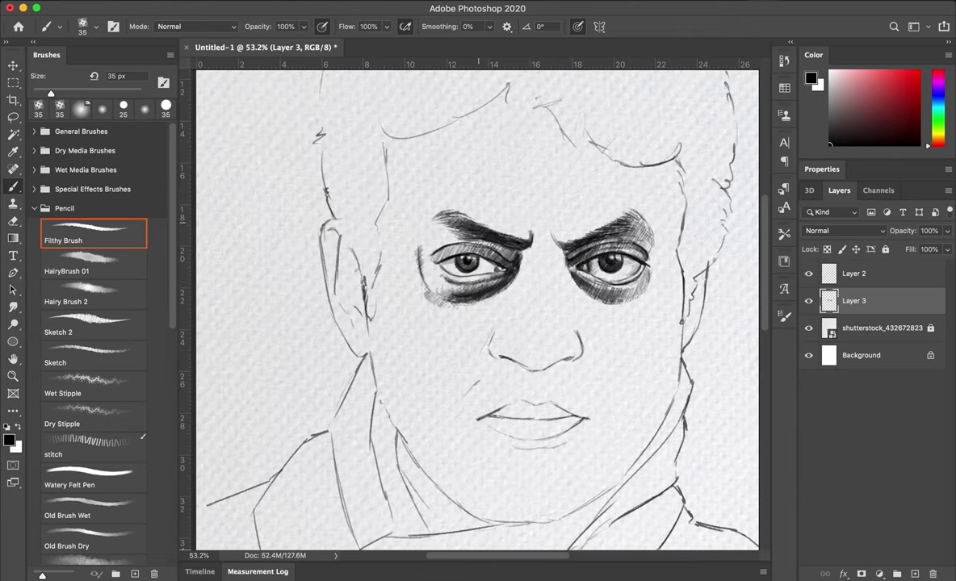
pyautogui.moveTo(537, 293); pyautogui.dragTo(613, 292)
# Draw the nose bridge lines and begin hatching the left cheek beside the nose.
pyautogui.moveTo(526, 194); pyautogui.dragTo(522, 297)
pyautogui.moveTo(570, 208); pyautogui.dragTo(567, 385)
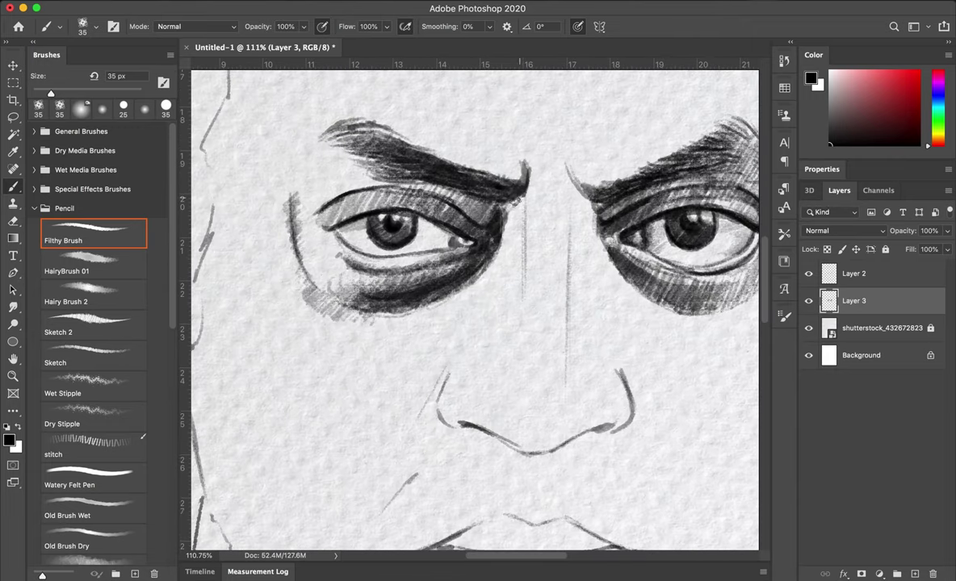
pyautogui.moveTo(323, 480); pyautogui.dragTo(368, 424)
pyautogui.moveTo(299, 388); pyautogui.dragTo(359, 339)
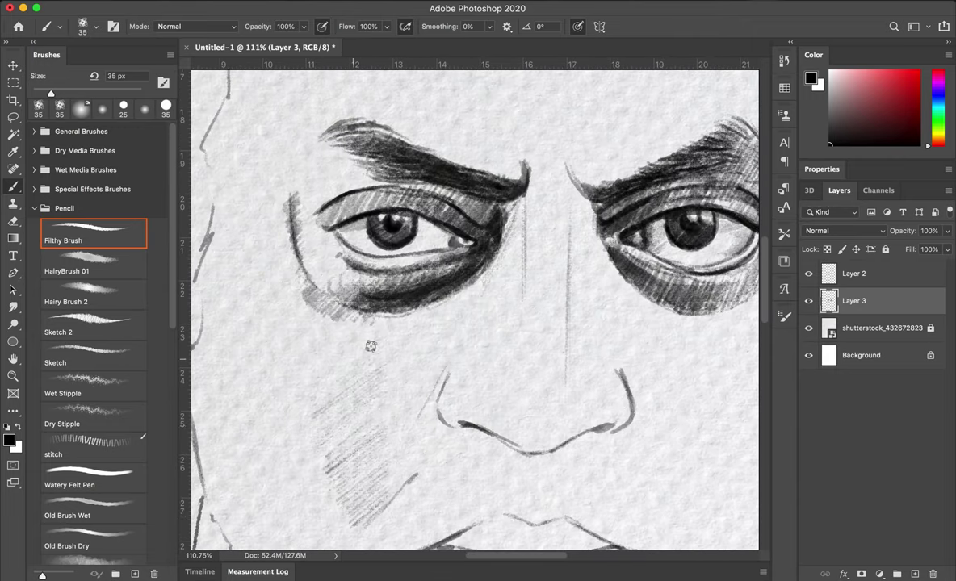
pyautogui.moveTo(295, 327); pyautogui.dragTo(356, 290)
pyautogui.moveTo(364, 445); pyautogui.dragTo(412, 311)
# Extend the left cheek hatching toward the nose and inner eye corner.
pyautogui.moveTo(363, 347); pyautogui.dragTo(424, 268)
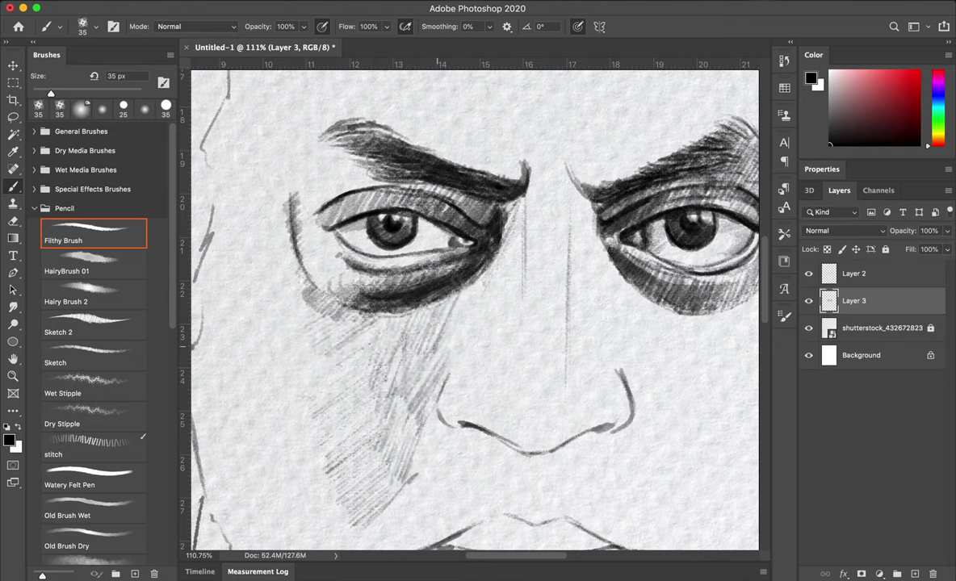
pyautogui.moveTo(399, 343); pyautogui.dragTo(456, 257)
pyautogui.moveTo(428, 315); pyautogui.dragTo(483, 212)
pyautogui.moveTo(306, 345); pyautogui.dragTo(359, 301)
pyautogui.moveTo(323, 460); pyautogui.dragTo(359, 335)
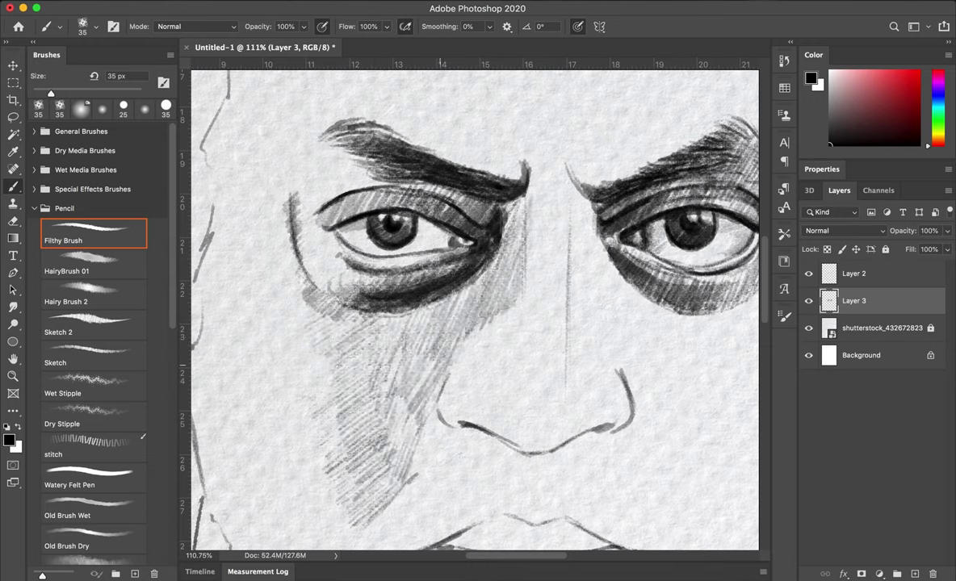
pyautogui.moveTo(367, 460); pyautogui.dragTo(428, 315)
pyautogui.moveTo(424, 311); pyautogui.dragTo(485, 197)
pyautogui.moveTo(347, 467); pyautogui.dragTo(389, 367)
# Hatch down the nose bridge.
pyautogui.scroll(-2, 453, 242)
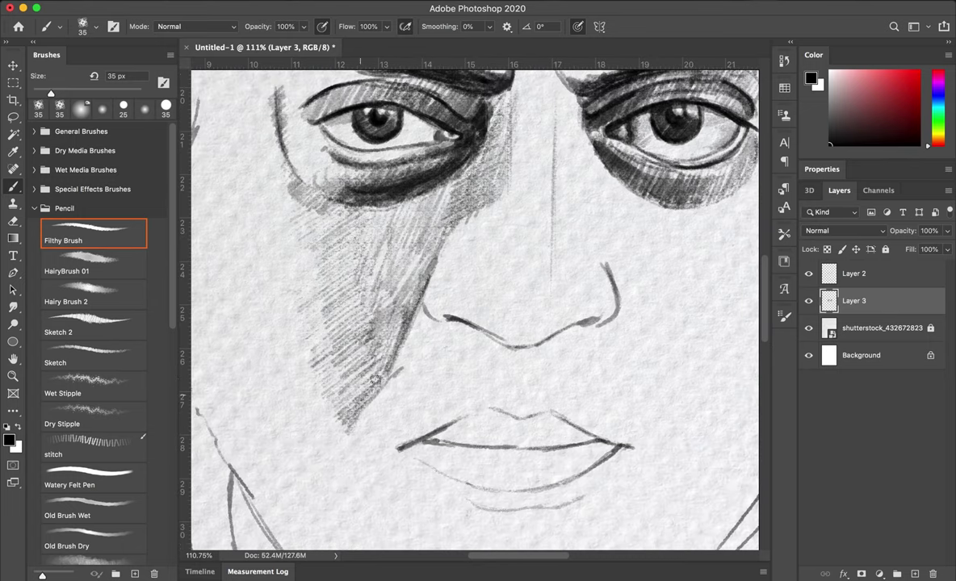
pyautogui.scroll(1, 437, 164)
pyautogui.moveTo(464, 133); pyautogui.dragTo(396, 181)
pyautogui.moveTo(468, 154); pyautogui.dragTo(387, 266)
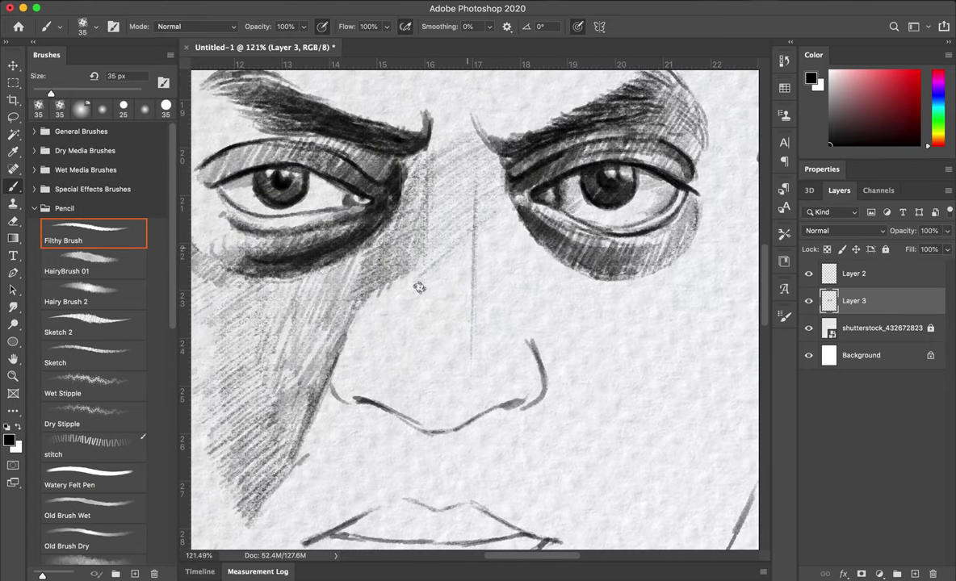
pyautogui.moveTo(472, 198); pyautogui.dragTo(384, 311)
pyautogui.moveTo(453, 271); pyautogui.dragTo(485, 394)
# Darken the bridge, right side of the nose and underside of the nose tip.
pyautogui.moveTo(420, 400); pyautogui.dragTo(496, 230)
pyautogui.moveTo(452, 372); pyautogui.dragTo(525, 242)
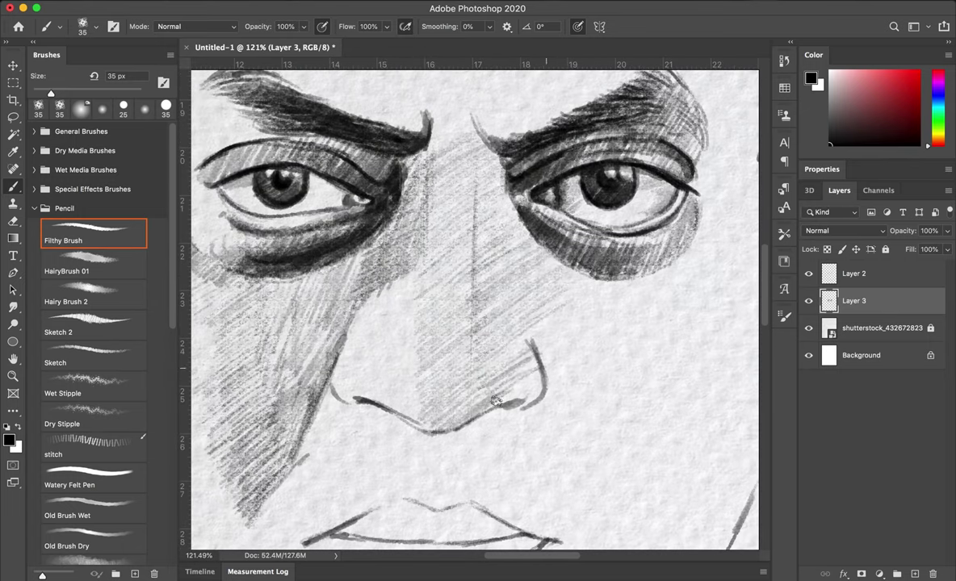
pyautogui.moveTo(428, 351); pyautogui.dragTo(489, 267)
pyautogui.moveTo(440, 212)
pyautogui.mouseDown()
pyautogui.moveTo(464, 142)
pyautogui.moveTo(440, 266)
pyautogui.mouseUp()
pyautogui.moveTo(440, 379); pyautogui.dragTo(494, 315)
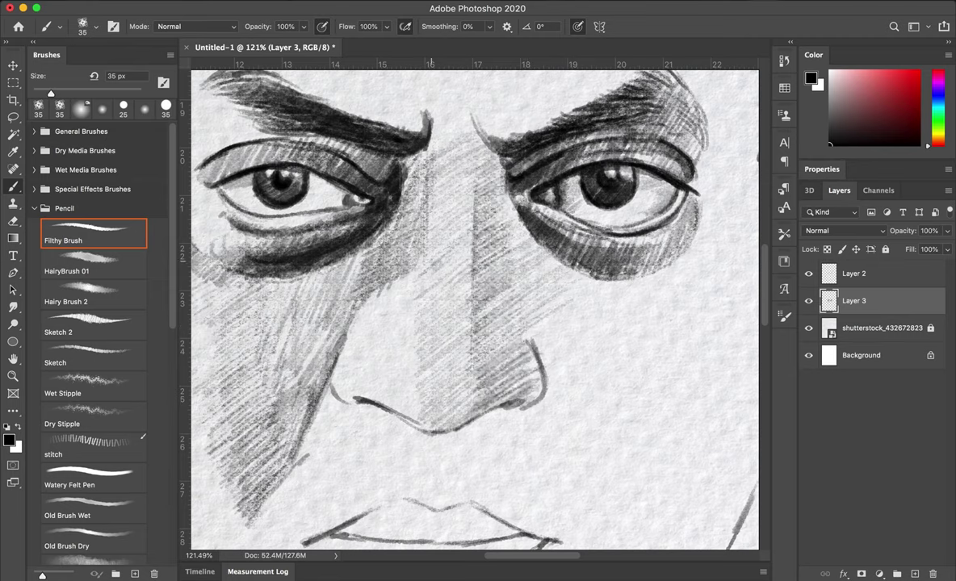
pyautogui.moveTo(386, 398); pyautogui.dragTo(483, 368)
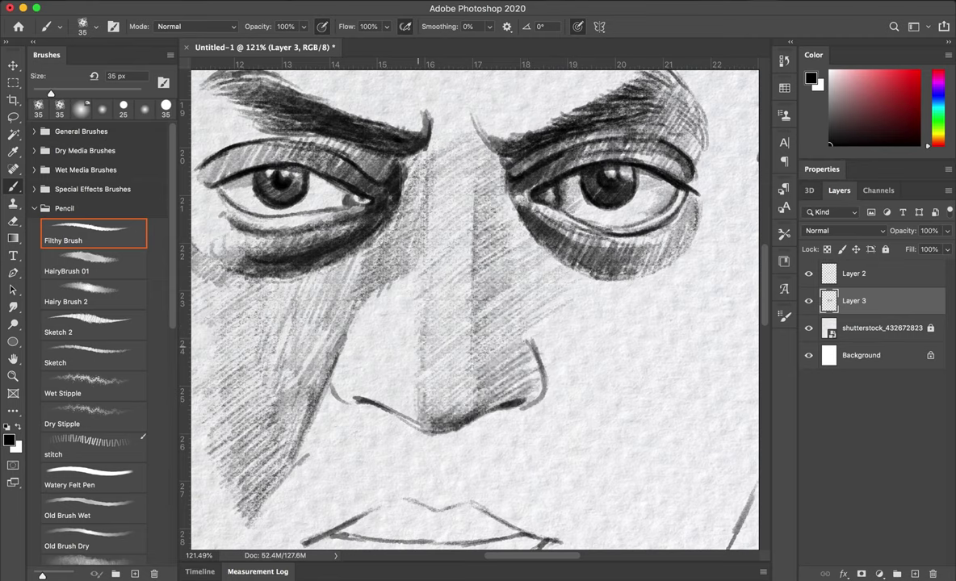
pyautogui.moveTo(399, 323)
pyautogui.mouseDown()
pyautogui.moveTo(430, 420)
pyautogui.moveTo(420, 359)
pyautogui.mouseUp()
# Shade beside the left nostril, along the right nose side, and the cheek below.
pyautogui.moveTo(244, 375); pyautogui.dragTo(323, 252)
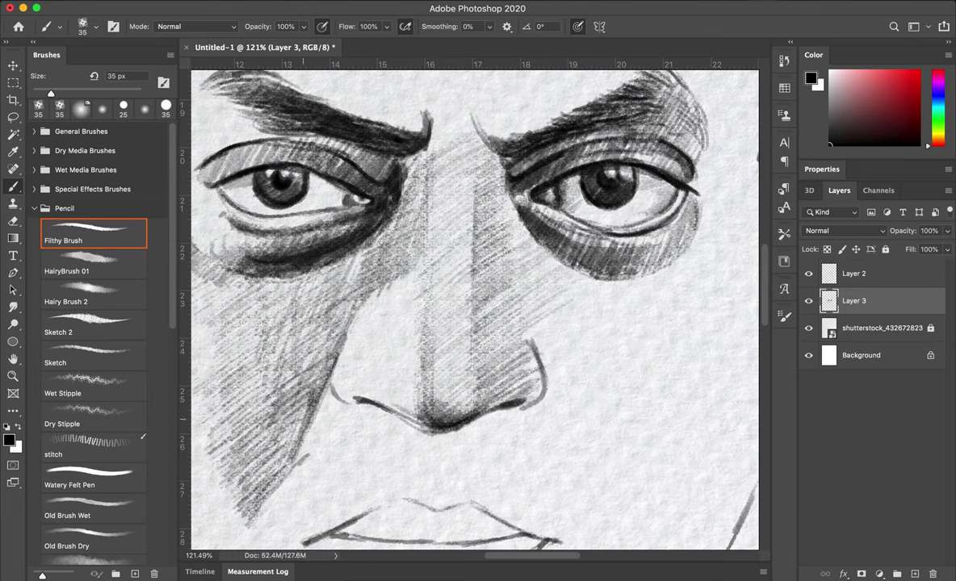
pyautogui.moveTo(337, 401); pyautogui.dragTo(307, 420)
pyautogui.moveTo(283, 380); pyautogui.dragTo(355, 436)
pyautogui.moveTo(488, 299); pyautogui.dragTo(549, 460)
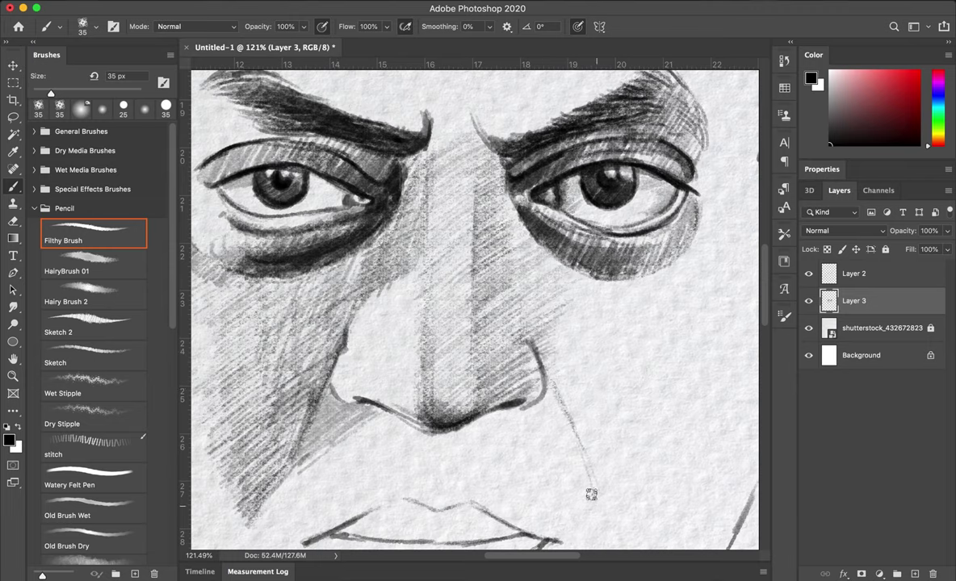
pyautogui.moveTo(509, 347); pyautogui.dragTo(566, 428)
pyautogui.scroll(-3, 619, 451)
pyautogui.moveTo(319, 327); pyautogui.dragTo(388, 274)
# Hatch the left cheek and darken the left mouth corner under the nose.
pyautogui.moveTo(303, 364); pyautogui.dragTo(400, 315)
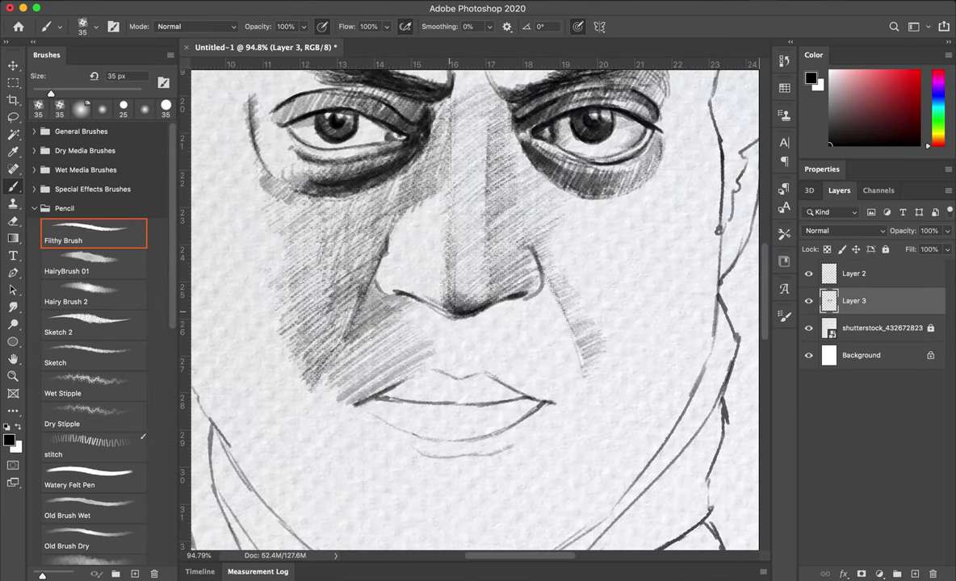
pyautogui.moveTo(343, 340); pyautogui.dragTo(436, 295)
pyautogui.moveTo(442, 341); pyautogui.dragTo(408, 311)
pyautogui.moveTo(332, 392)
pyautogui.mouseDown()
pyautogui.moveTo(315, 436)
pyautogui.moveTo(349, 371)
pyautogui.mouseUp()
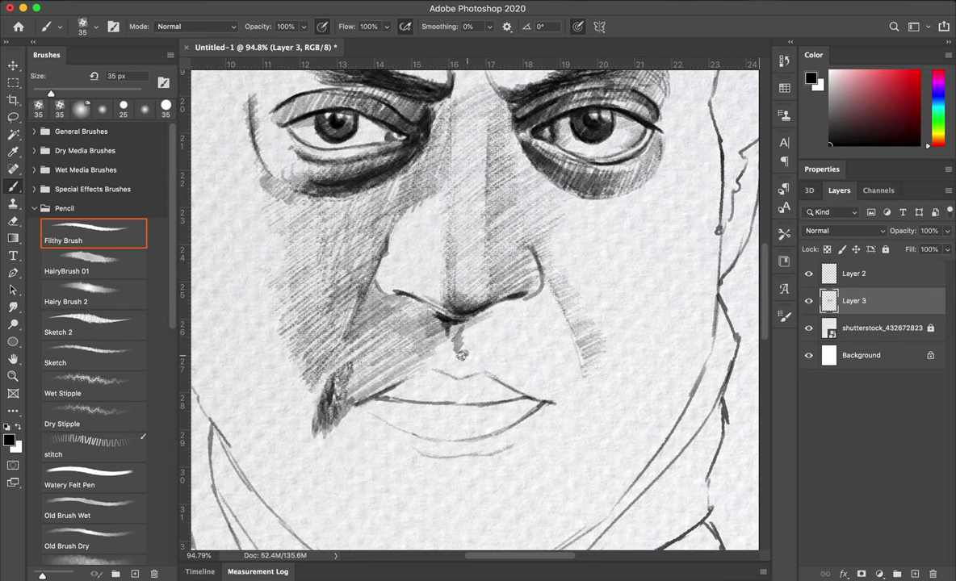
# Start the mustache with thick strokes sweeping toward the left mouth corner.
pyautogui.moveTo(449, 325); pyautogui.dragTo(459, 356)
pyautogui.moveTo(440, 296)
pyautogui.mouseDown()
pyautogui.moveTo(367, 316)
pyautogui.moveTo(311, 358)
pyautogui.moveTo(408, 295)
pyautogui.moveTo(311, 373)
pyautogui.mouseUp()
pyautogui.moveTo(339, 323)
pyautogui.mouseDown()
pyautogui.moveTo(311, 370)
pyautogui.moveTo(331, 368)
pyautogui.mouseUp()
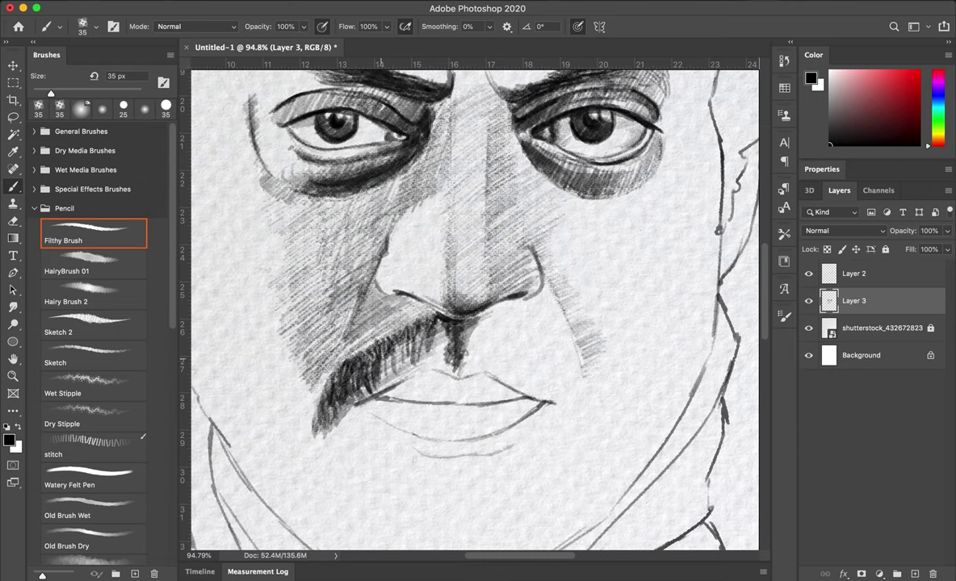
pyautogui.moveTo(412, 303)
pyautogui.mouseDown()
pyautogui.moveTo(347, 362)
pyautogui.moveTo(356, 360)
pyautogui.mouseUp()
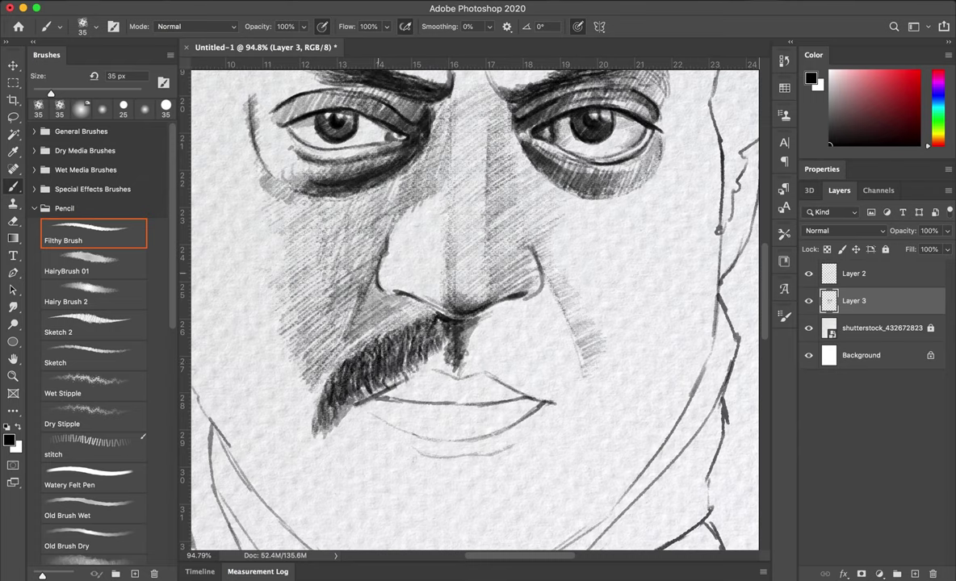
pyautogui.keyDown('alt'); pyautogui.scroll(-3, 464, 334); pyautogui.keyUp('alt')
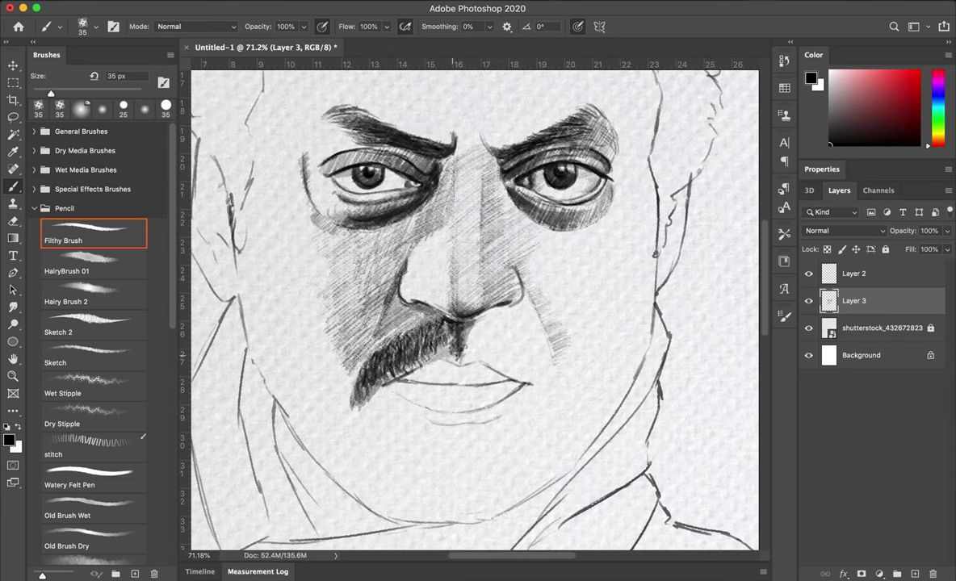
# Hatch below the lower lip, beside the nose, and the cheek left of the mustache.
pyautogui.moveTo(424, 408); pyautogui.dragTo(364, 440)
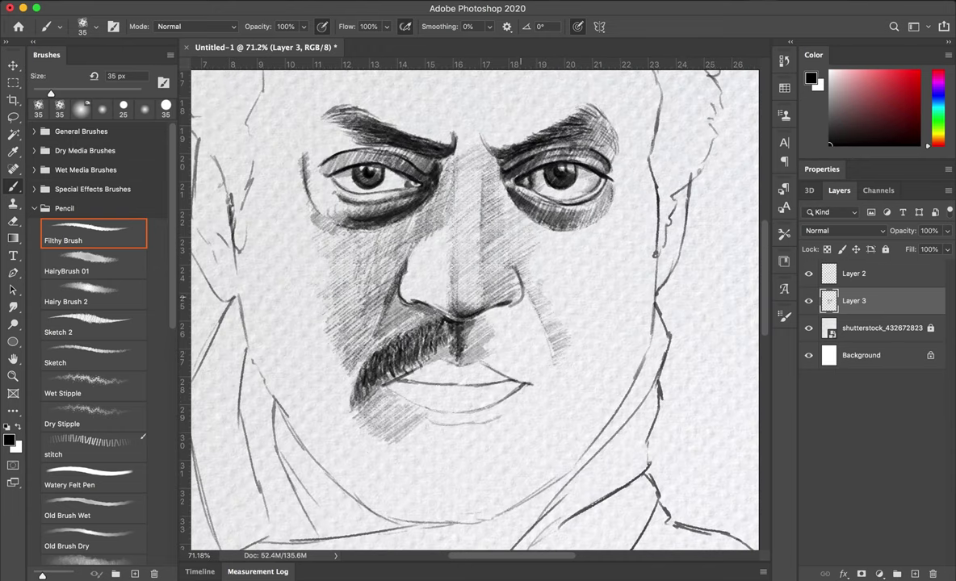
pyautogui.moveTo(393, 191); pyautogui.dragTo(361, 221)
pyautogui.moveTo(410, 175); pyautogui.dragTo(373, 239)
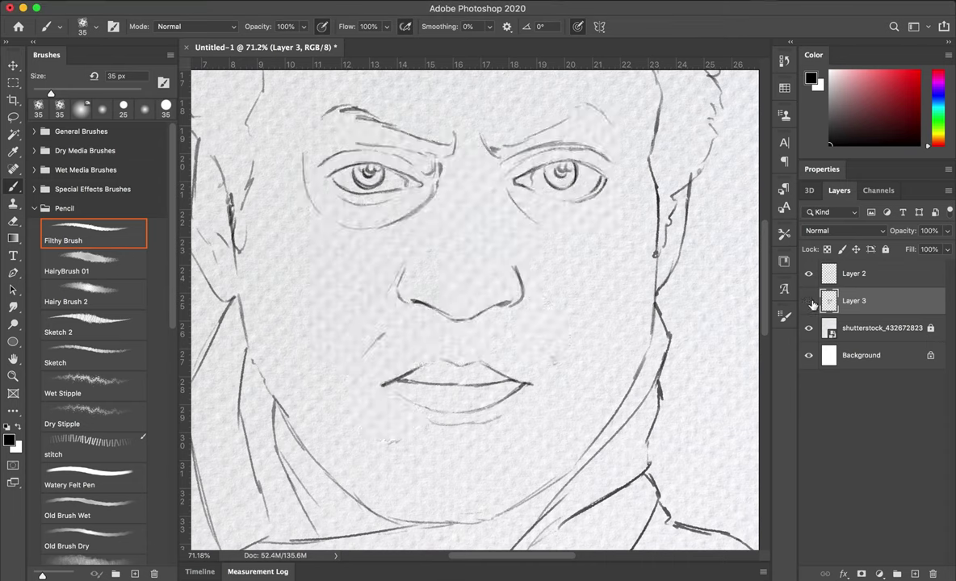
pyautogui.scroll(-3, 475, 307)
pyautogui.keyDown('alt'); pyautogui.scroll(3, 493, 181); pyautogui.keyUp('alt')
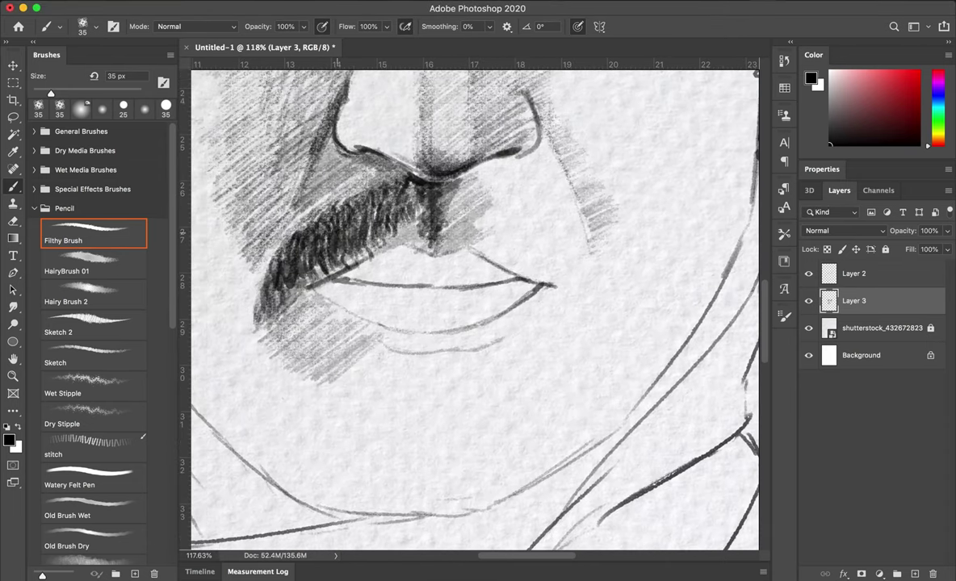
pyautogui.scroll(3, 475, 307)
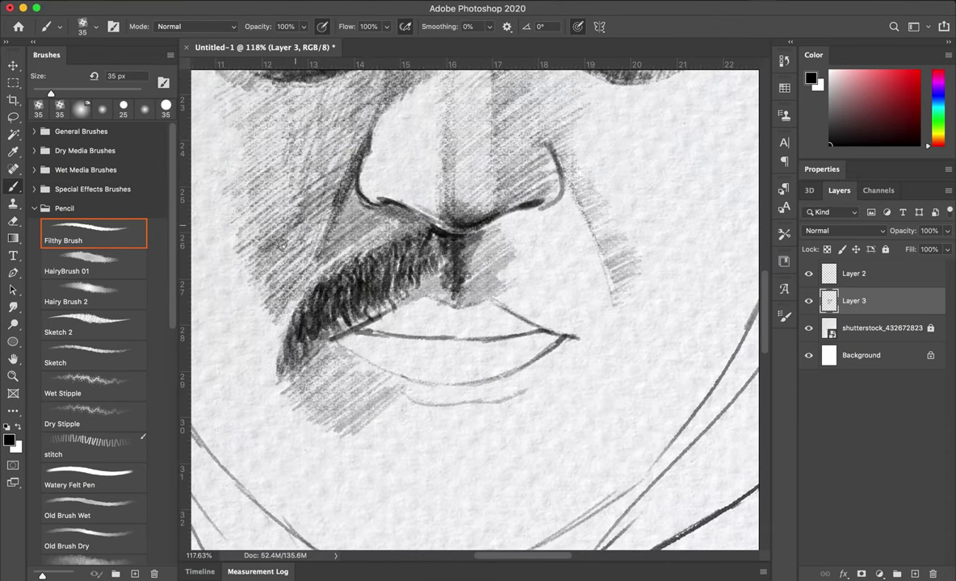
pyautogui.moveTo(275, 206); pyautogui.dragTo(246, 279)
# Hatch beside the nose and upper lip with the brush reduced to 30 px.
pyautogui.hscroll(3, 286, 274)
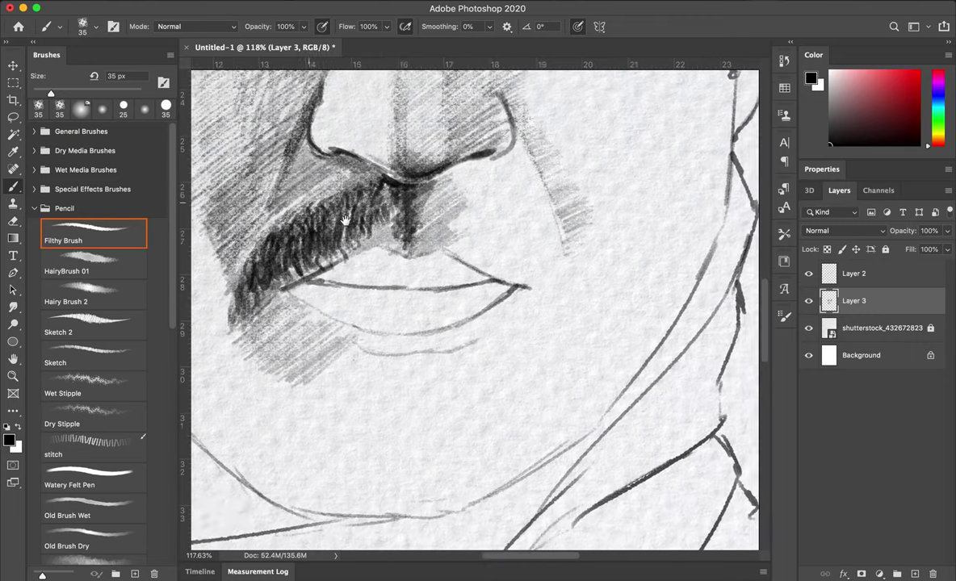
pyautogui.scroll(-2, 344, 182)
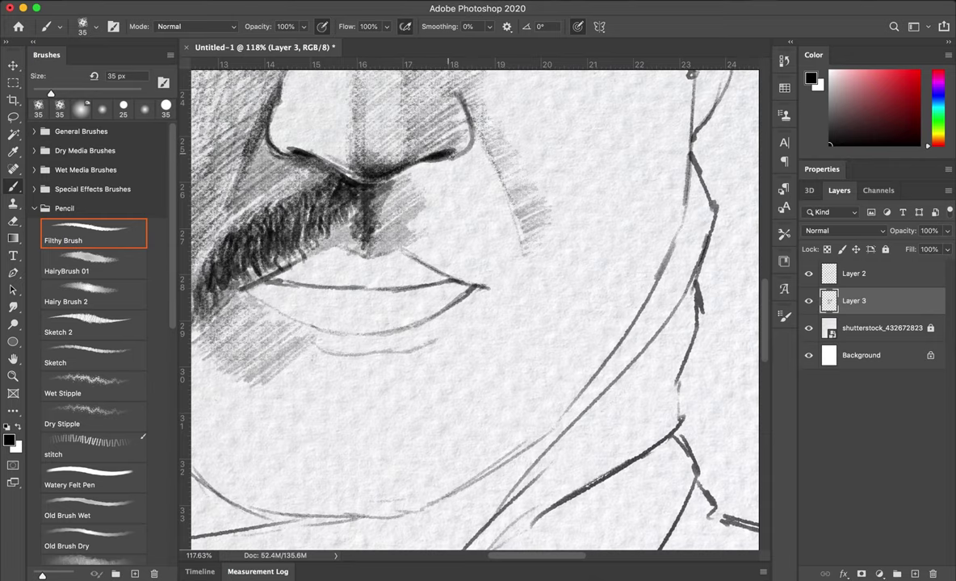
pyautogui.scroll(-2, 475, 307)
pyautogui.hscroll(2, 475, 307)
pyautogui.moveTo(408, 153); pyautogui.dragTo(347, 202)
pyautogui.moveTo(452, 188)
pyautogui.mouseDown()
pyautogui.moveTo(379, 223)
pyautogui.moveTo(404, 231)
pyautogui.mouseUp()
pyautogui.press('[')
pyautogui.moveTo(336, 138)
pyautogui.mouseDown()
pyautogui.moveTo(317, 158)
pyautogui.moveTo(346, 179)
pyautogui.mouseUp()
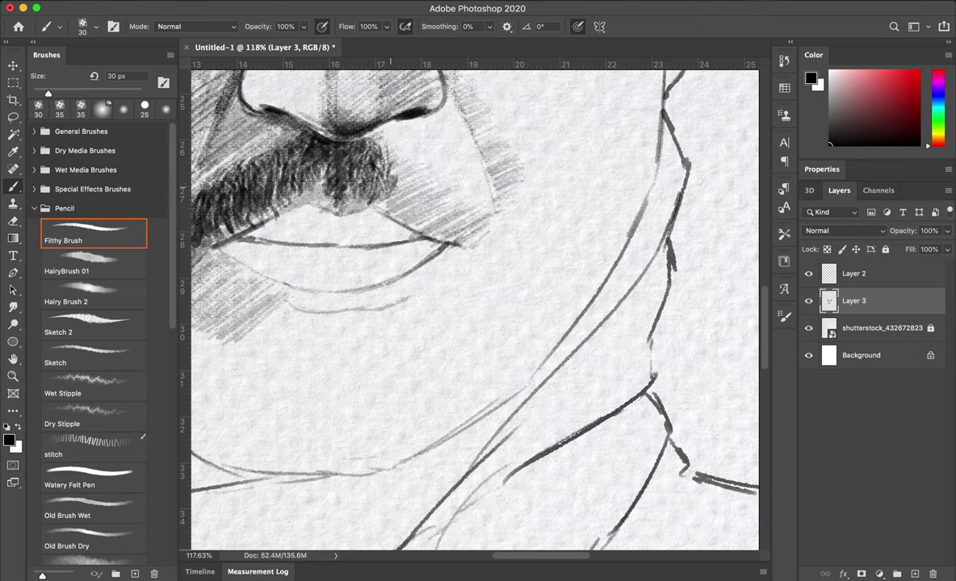
# Build up the mustache with dark hair strokes on both sides.
pyautogui.scroll(1, 380, 186)
pyautogui.hscroll(-2, 379, 186)
pyautogui.moveTo(410, 166); pyautogui.dragTo(394, 203)
pyautogui.moveTo(425, 163); pyautogui.dragTo(408, 218)
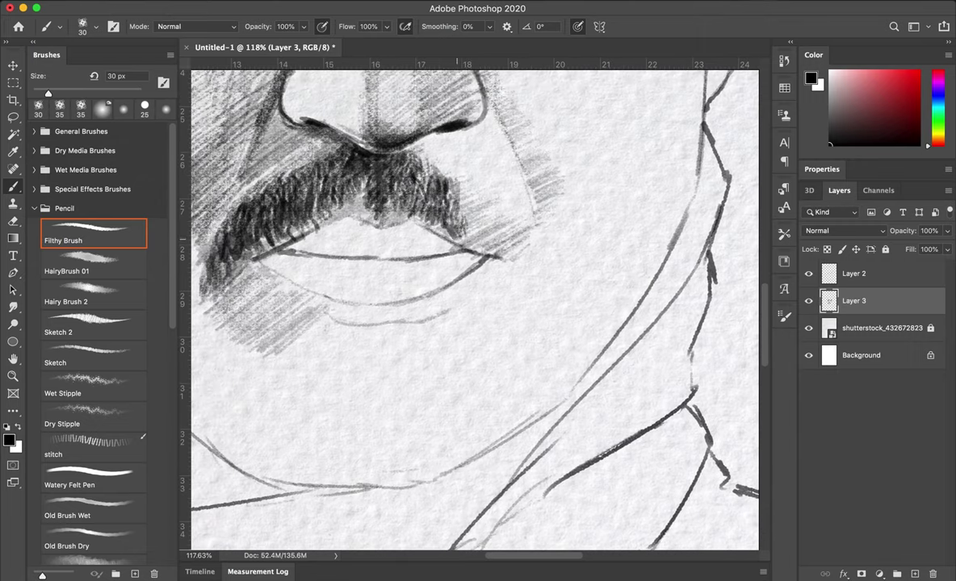
pyautogui.moveTo(442, 177)
pyautogui.mouseDown()
pyautogui.moveTo(422, 228)
pyautogui.moveTo(432, 214)
pyautogui.mouseUp()
pyautogui.moveTo(509, 208)
pyautogui.mouseDown()
pyautogui.moveTo(488, 242)
pyautogui.moveTo(503, 272)
pyautogui.moveTo(502, 249)
pyautogui.mouseUp()
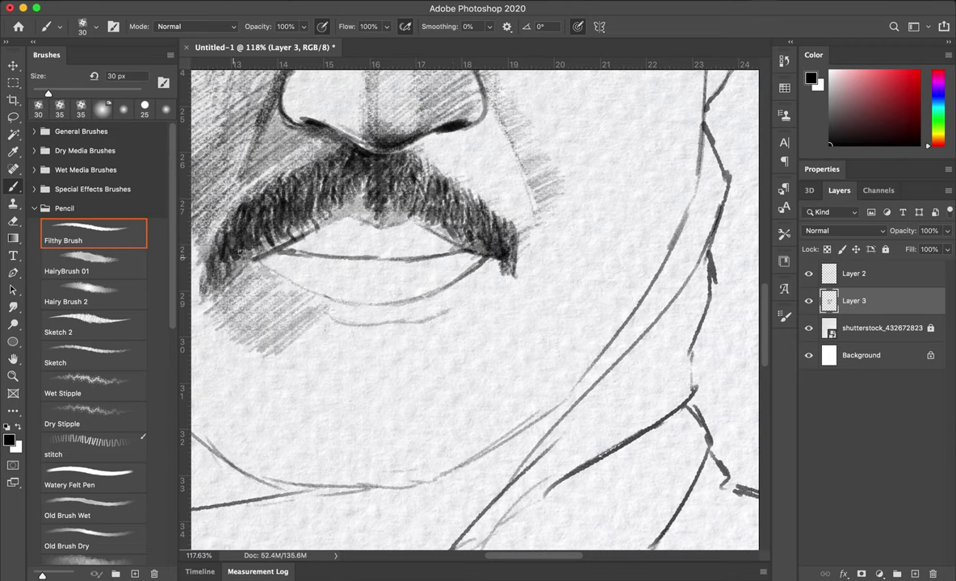
pyautogui.moveTo(227, 223); pyautogui.dragTo(212, 257)
pyautogui.moveTo(246, 225); pyautogui.dragTo(234, 260)
# Shade the upper lip a dark grey.
pyautogui.moveTo(328, 217)
pyautogui.mouseDown()
pyautogui.moveTo(274, 234)
pyautogui.moveTo(412, 224)
pyautogui.moveTo(310, 234)
pyautogui.mouseUp()
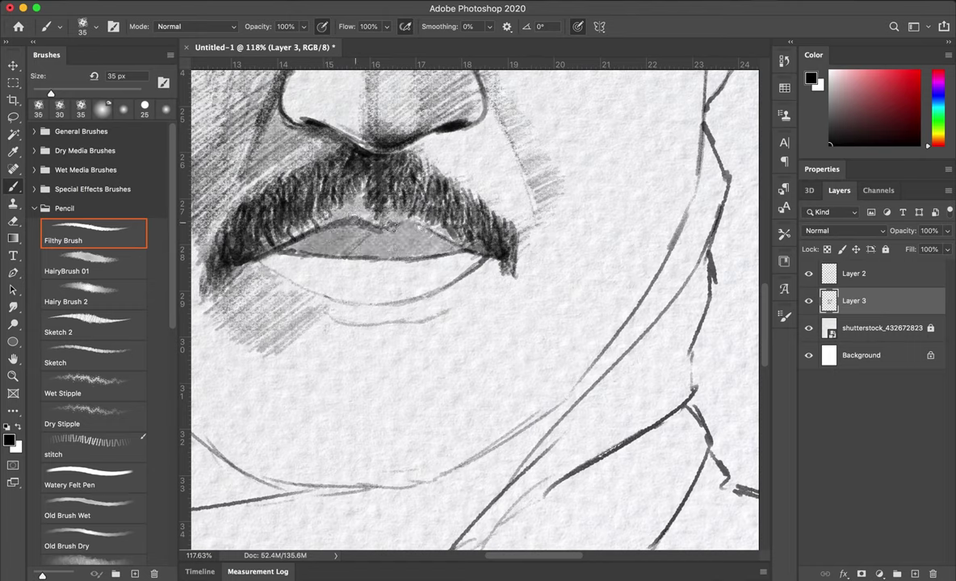
pyautogui.moveTo(428, 230)
pyautogui.mouseDown()
pyautogui.moveTo(263, 228)
pyautogui.moveTo(422, 231)
pyautogui.mouseUp()
pyautogui.moveTo(255, 227)
pyautogui.mouseDown()
pyautogui.moveTo(422, 235)
pyautogui.moveTo(267, 241)
pyautogui.mouseUp()
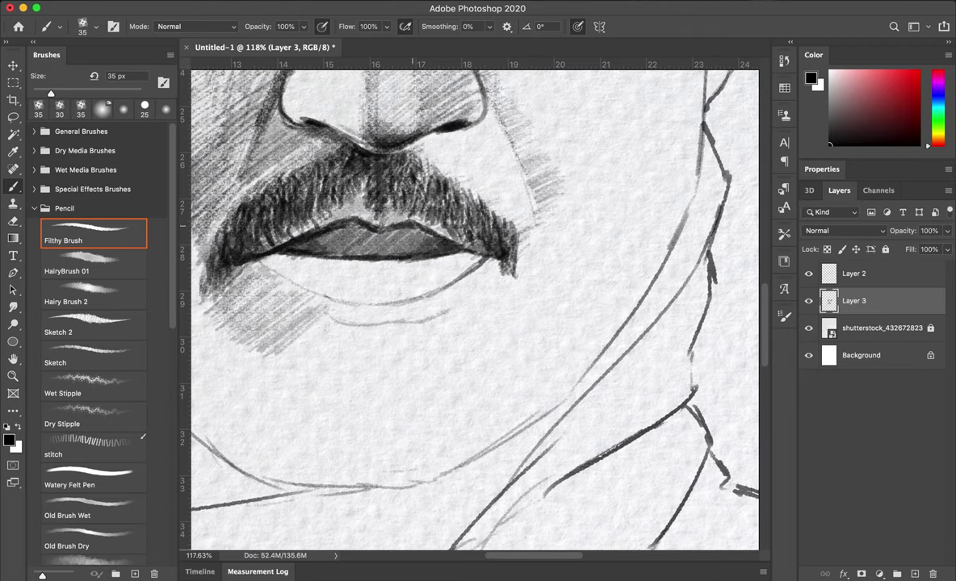
pyautogui.moveTo(413, 226); pyautogui.dragTo(335, 250)
pyautogui.scroll(3, 324, 278)
# Shade and contour the lower lip, and add short mustache hairs.
pyautogui.moveTo(231, 231)
pyautogui.mouseDown()
pyautogui.moveTo(323, 267)
pyautogui.moveTo(493, 243)
pyautogui.moveTo(270, 268)
pyautogui.moveTo(359, 287)
pyautogui.moveTo(493, 238)
pyautogui.mouseUp()
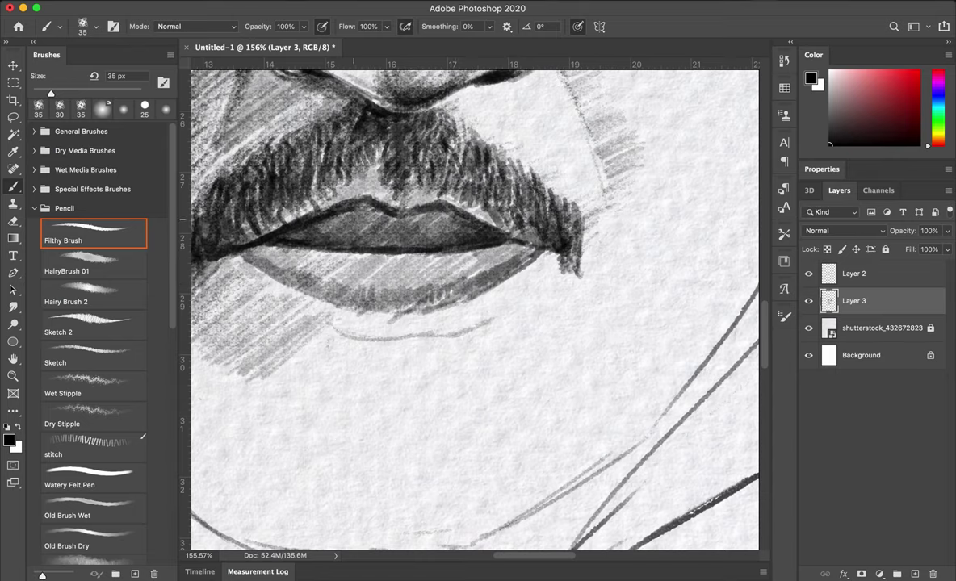
pyautogui.moveTo(278, 239)
pyautogui.mouseDown()
pyautogui.moveTo(469, 230)
pyautogui.moveTo(449, 254)
pyautogui.mouseUp()
pyautogui.moveTo(230, 226)
pyautogui.mouseDown()
pyautogui.moveTo(252, 251)
pyautogui.moveTo(353, 274)
pyautogui.mouseUp()
pyautogui.moveTo(271, 255)
pyautogui.mouseDown()
pyautogui.moveTo(371, 279)
pyautogui.moveTo(492, 238)
pyautogui.moveTo(335, 305)
pyautogui.mouseUp()
pyautogui.moveTo(258, 223); pyautogui.dragTo(366, 194)
# Review the whole portrait, set the eraser to 30 px, and return to the brush.
pyautogui.press('super+0')
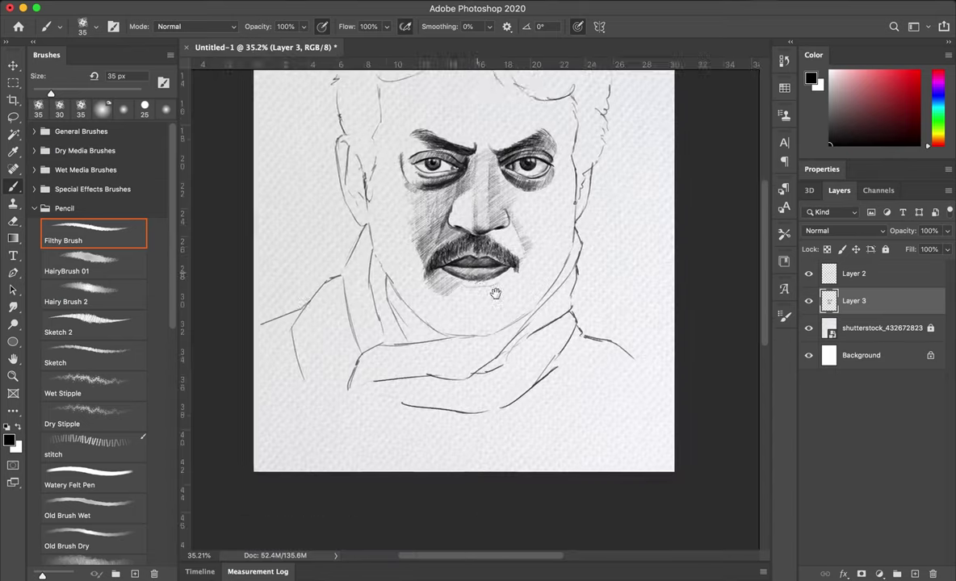
pyautogui.scroll(3, 475, 310)
pyautogui.scroll(3, 475, 310)
pyautogui.press('e')
pyautogui.press(']')
pyautogui.press(']')
pyautogui.press(']')
pyautogui.scroll(-2, 532, 255)
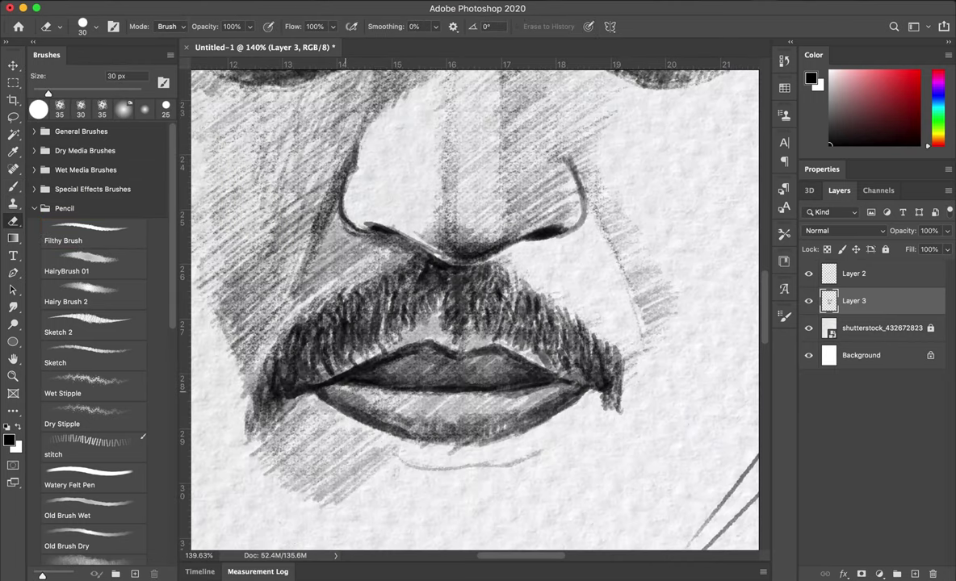
pyautogui.scroll(-2, 428, 412)
pyautogui.hscroll(-3, 363, 323)
pyautogui.press('b')
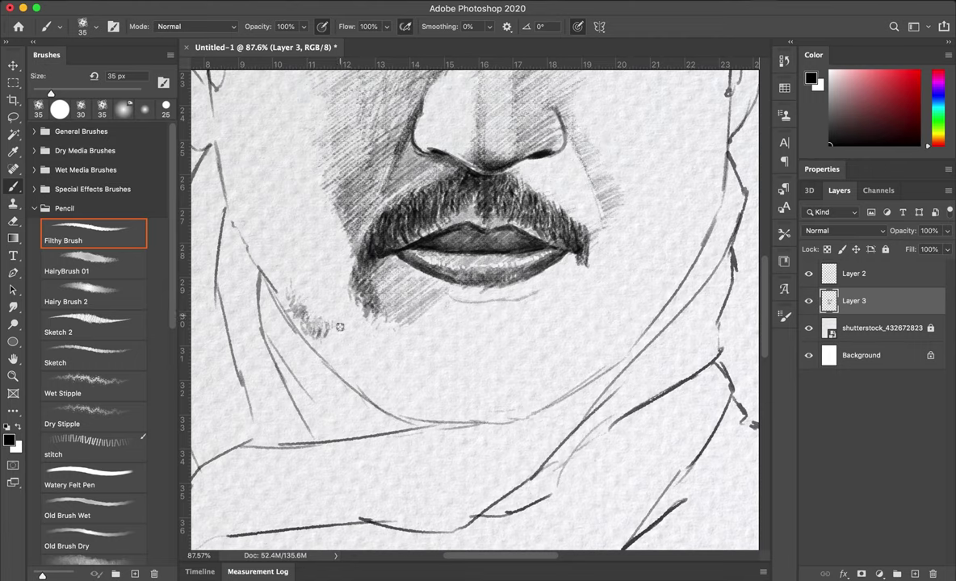
# Add stubble left of the chin and hatch the shading beneath the lower lip.
pyautogui.moveTo(345, 323)
pyautogui.mouseDown()
pyautogui.moveTo(332, 355)
pyautogui.moveTo(310, 361)
pyautogui.mouseUp()
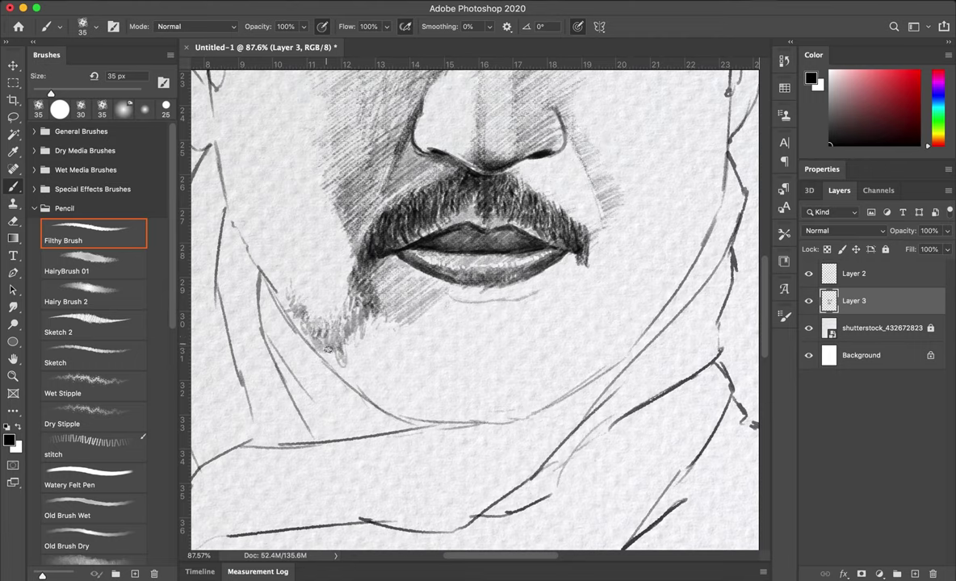
pyautogui.moveTo(331, 291); pyautogui.dragTo(323, 322)
pyautogui.scroll(1, 388, 307)
pyautogui.hscroll(-1, 388, 307)
pyautogui.moveTo(347, 258)
pyautogui.mouseDown()
pyautogui.moveTo(392, 286)
pyautogui.moveTo(518, 315)
pyautogui.moveTo(460, 305)
pyautogui.mouseUp()
pyautogui.moveTo(404, 295)
pyautogui.mouseDown()
pyautogui.moveTo(343, 315)
pyautogui.moveTo(484, 311)
pyautogui.moveTo(529, 250)
pyautogui.moveTo(420, 278)
pyautogui.moveTo(549, 250)
pyautogui.mouseUp()
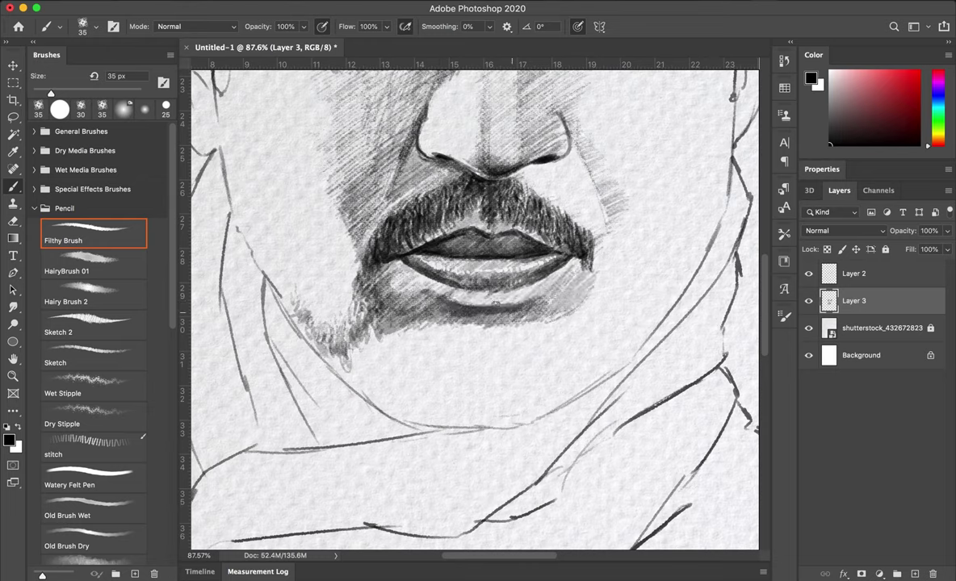
pyautogui.moveTo(443, 326); pyautogui.dragTo(355, 333)
pyautogui.moveTo(501, 307); pyautogui.dragTo(364, 339)
pyautogui.moveTo(533, 315)
pyautogui.mouseDown()
pyautogui.moveTo(348, 339)
pyautogui.moveTo(404, 419)
pyautogui.moveTo(339, 347)
pyautogui.mouseUp()
# Hatch across the chin and darken the shadow under the lower lip.
pyautogui.moveTo(411, 396); pyautogui.dragTo(545, 414)
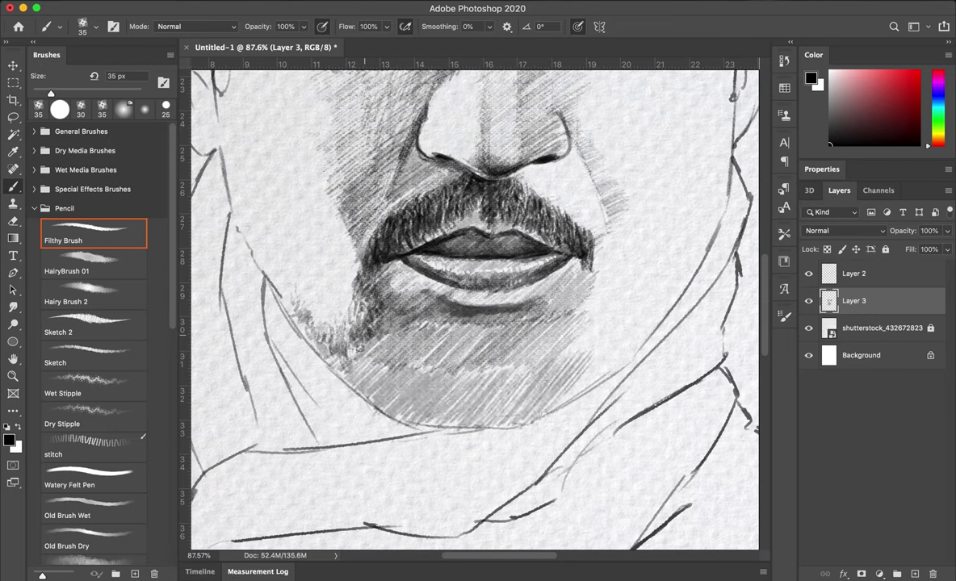
pyautogui.moveTo(372, 327); pyautogui.dragTo(332, 301)
pyautogui.moveTo(464, 311); pyautogui.dragTo(519, 311)
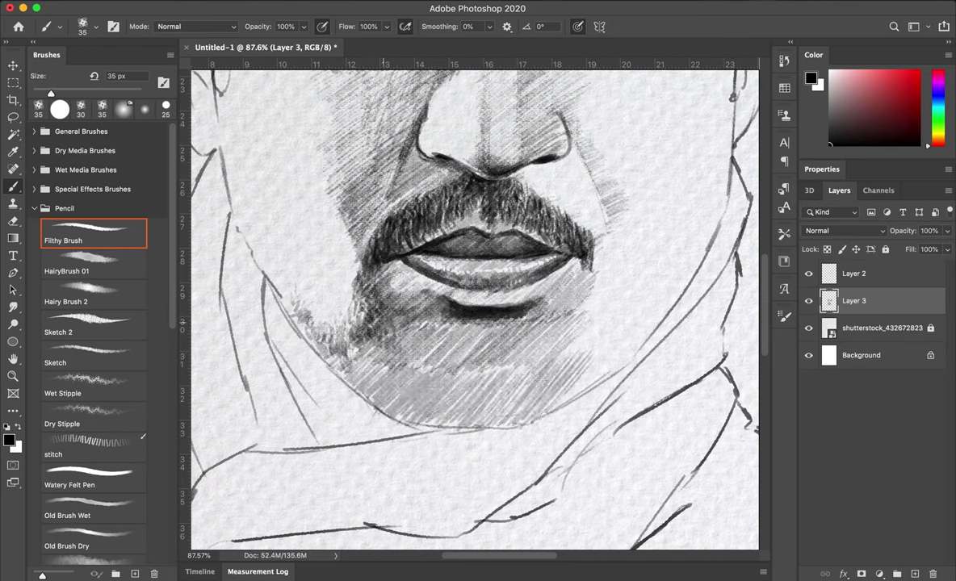
pyautogui.moveTo(357, 298); pyautogui.dragTo(442, 300)
pyautogui.moveTo(385, 292)
pyautogui.mouseDown()
pyautogui.moveTo(508, 298)
pyautogui.moveTo(533, 310)
pyautogui.moveTo(521, 291)
pyautogui.mouseUp()
pyautogui.moveTo(406, 287); pyautogui.dragTo(412, 352)
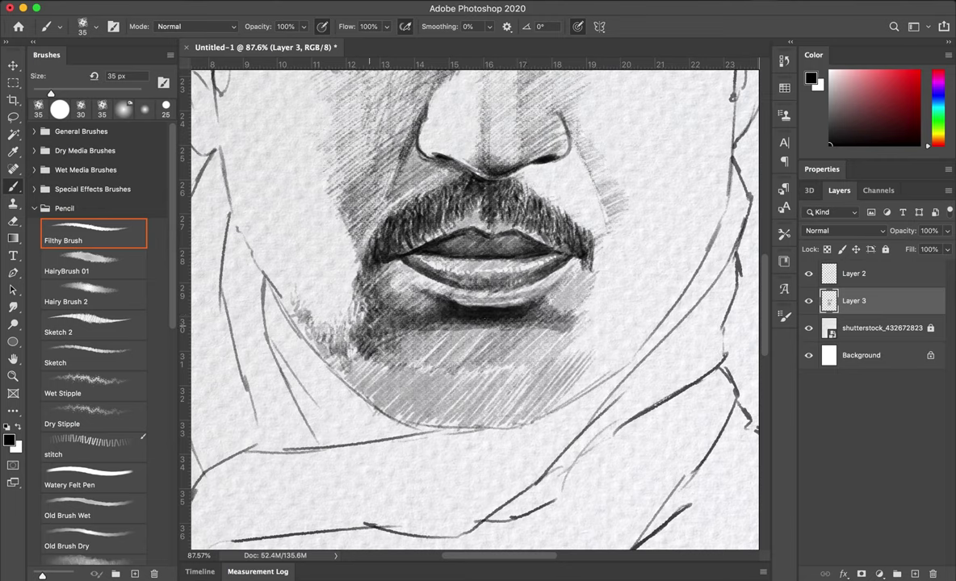
# Fill and build up the beard below the lower lip, darkening its right side.
pyautogui.moveTo(340, 284)
pyautogui.mouseDown()
pyautogui.moveTo(331, 347)
pyautogui.moveTo(351, 360)
pyautogui.mouseUp()
pyautogui.moveTo(355, 319)
pyautogui.mouseDown()
pyautogui.moveTo(347, 371)
pyautogui.moveTo(372, 372)
pyautogui.moveTo(382, 351)
pyautogui.moveTo(428, 400)
pyautogui.mouseUp()
pyautogui.moveTo(372, 347); pyautogui.dragTo(461, 394)
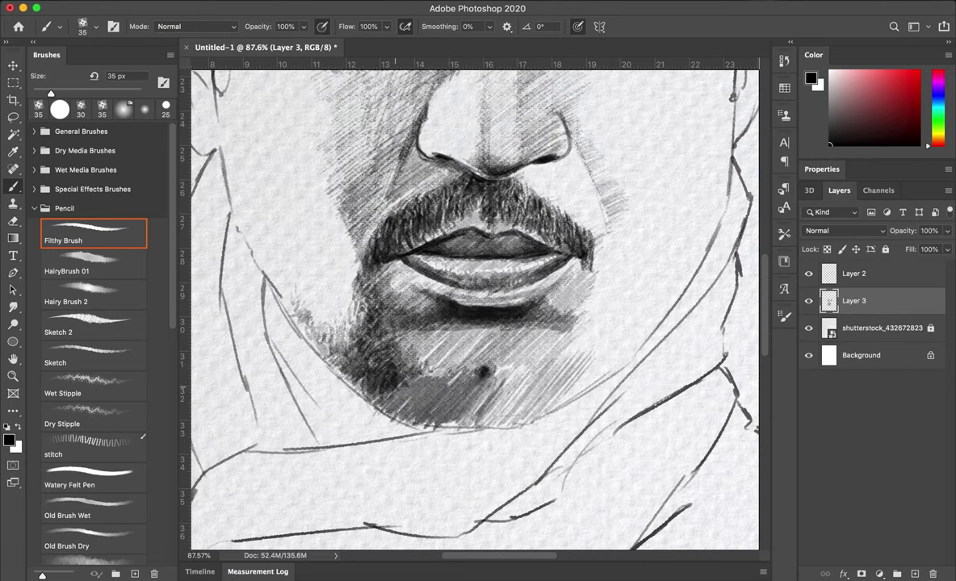
pyautogui.moveTo(379, 351)
pyautogui.mouseDown()
pyautogui.moveTo(343, 383)
pyautogui.moveTo(408, 392)
pyautogui.mouseUp()
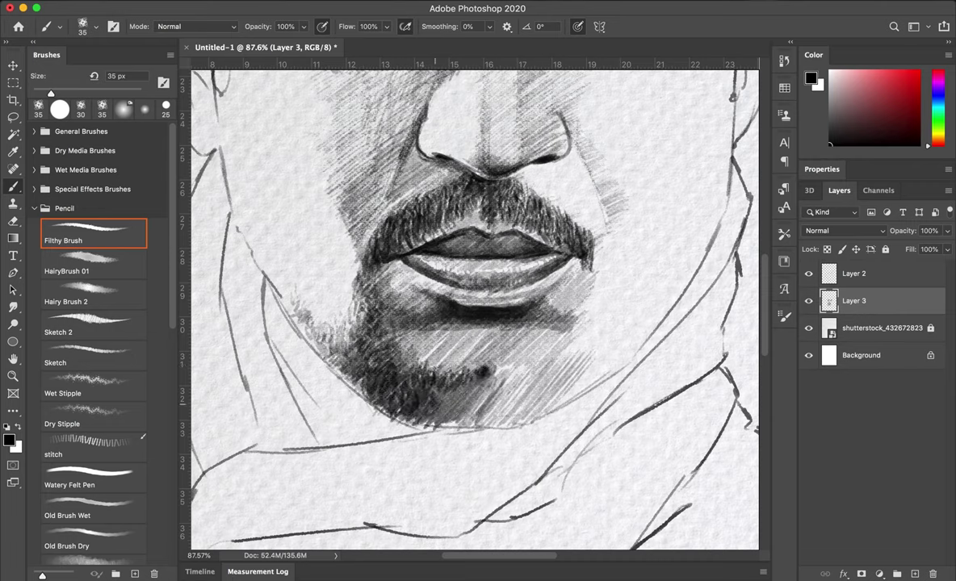
pyautogui.moveTo(371, 331); pyautogui.dragTo(396, 392)
pyautogui.moveTo(319, 343); pyautogui.dragTo(388, 395)
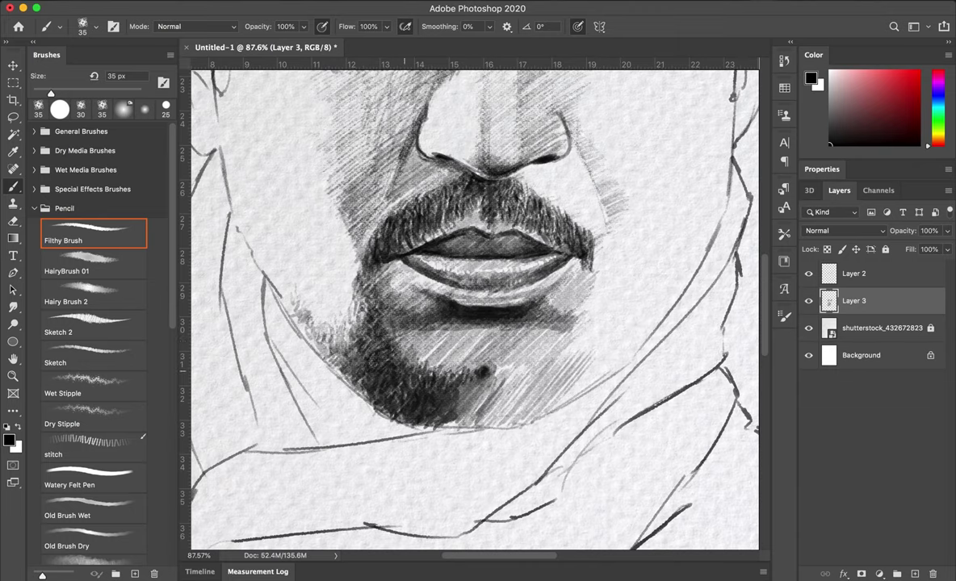
pyautogui.moveTo(424, 360); pyautogui.dragTo(447, 395)
pyautogui.moveTo(440, 343); pyautogui.dragTo(408, 390)
# Deepen the lip shadow, darken the chin-beard hatching, the right lip corner and jaw edge.
pyautogui.moveTo(386, 313); pyautogui.dragTo(463, 295)
pyautogui.moveTo(436, 309); pyautogui.dragTo(517, 288)
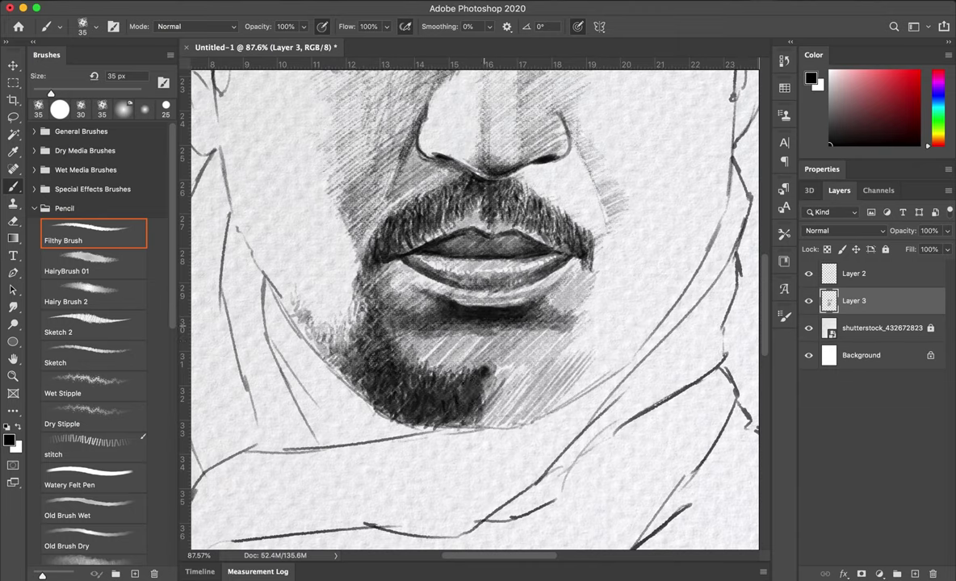
pyautogui.moveTo(420, 374)
pyautogui.mouseDown()
pyautogui.moveTo(494, 341)
pyautogui.moveTo(432, 396)
pyautogui.mouseUp()
pyautogui.moveTo(473, 341); pyautogui.dragTo(443, 396)
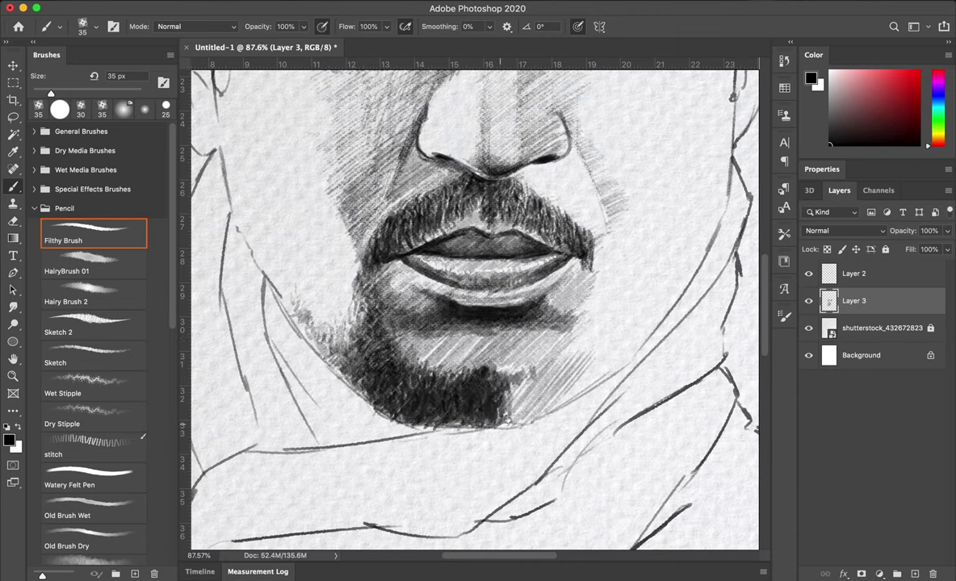
pyautogui.moveTo(485, 360)
pyautogui.mouseDown()
pyautogui.moveTo(533, 307)
pyautogui.moveTo(551, 238)
pyautogui.mouseUp()
pyautogui.moveTo(543, 280); pyautogui.dragTo(559, 223)
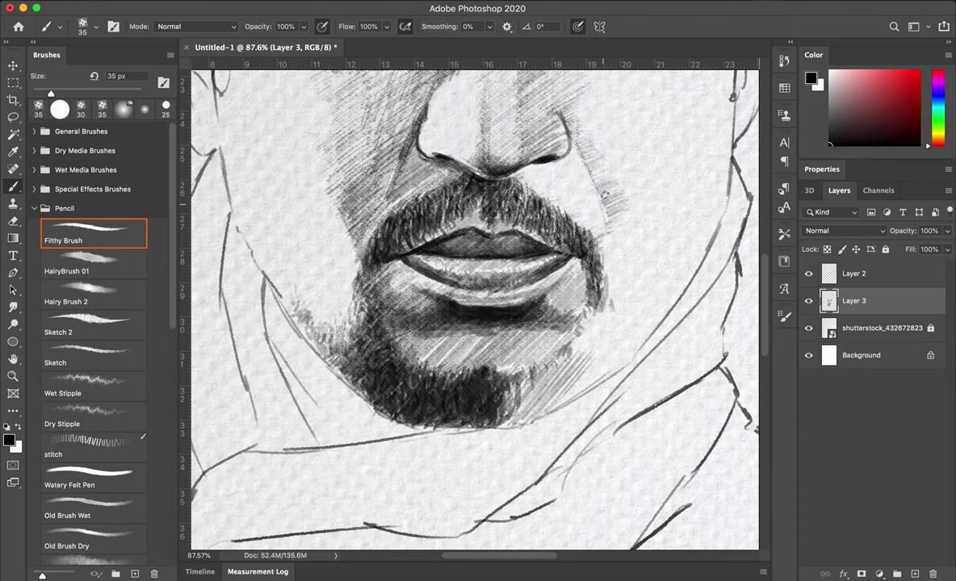
pyautogui.moveTo(616, 283)
pyautogui.mouseDown()
pyautogui.moveTo(577, 360)
pyautogui.moveTo(472, 380)
pyautogui.moveTo(493, 355)
pyautogui.moveTo(500, 387)
pyautogui.mouseUp()
pyautogui.moveTo(444, 372)
pyautogui.mouseDown()
pyautogui.moveTo(537, 339)
pyautogui.moveTo(541, 383)
pyautogui.mouseUp()
# Build up dark hatching over the right side of the beard and chin.
pyautogui.moveTo(565, 298)
pyautogui.mouseDown()
pyautogui.moveTo(533, 347)
pyautogui.moveTo(565, 363)
pyautogui.mouseUp()
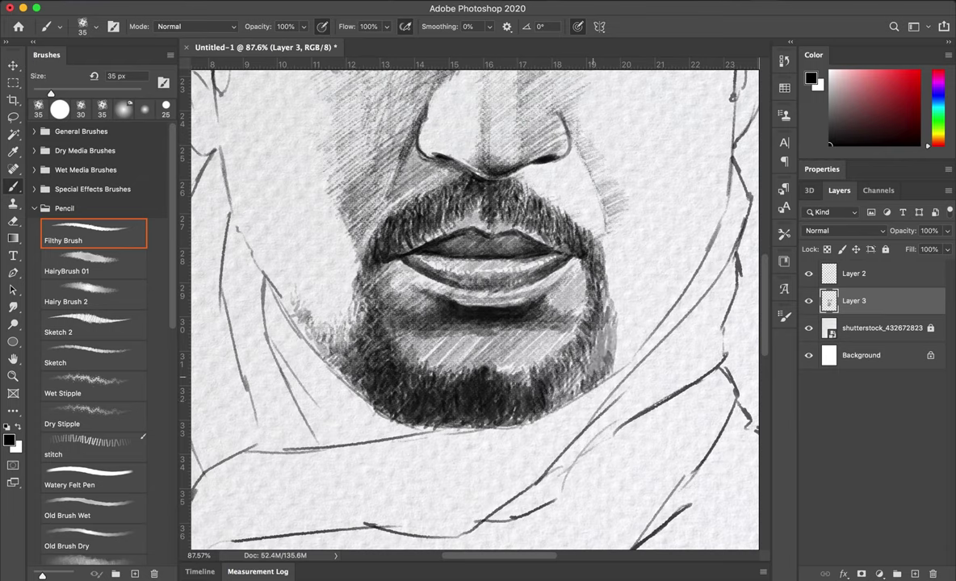
pyautogui.moveTo(505, 339); pyautogui.dragTo(549, 375)
pyautogui.moveTo(557, 319); pyautogui.dragTo(521, 370)
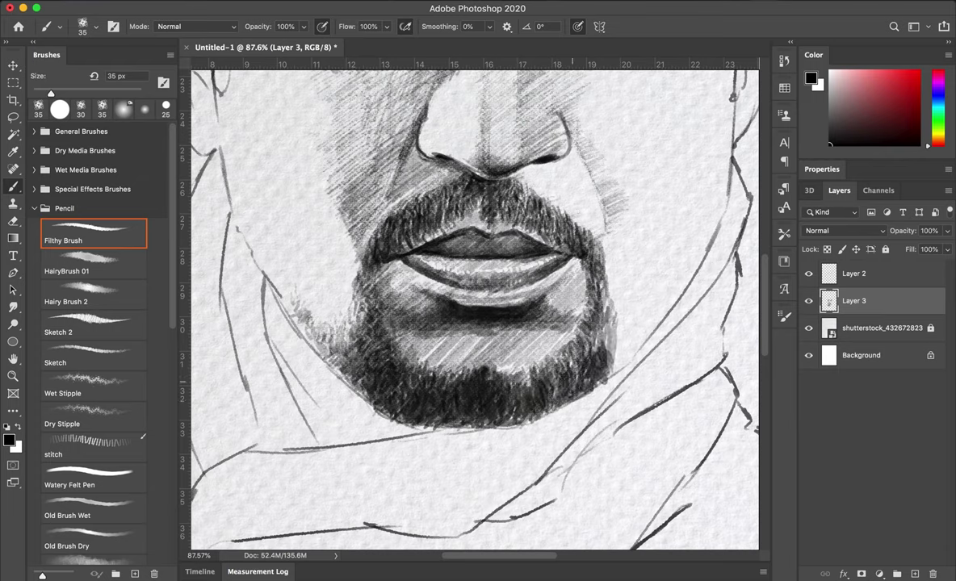
pyautogui.moveTo(565, 289)
pyautogui.mouseDown()
pyautogui.moveTo(485, 361)
pyautogui.moveTo(557, 347)
pyautogui.mouseUp()
pyautogui.moveTo(622, 339)
pyautogui.mouseDown()
pyautogui.moveTo(614, 286)
pyautogui.moveTo(622, 360)
pyautogui.mouseUp()
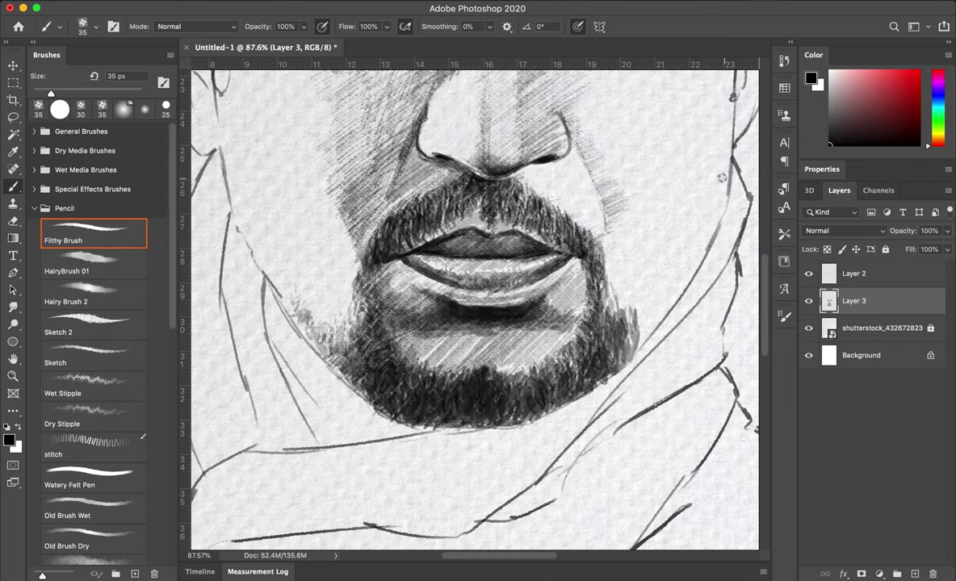
# Hatch along the right jaw and beard edge, plus faint hatching on the left cheek.
pyautogui.moveTo(645, 189); pyautogui.dragTo(573, 331)
pyautogui.moveTo(654, 218); pyautogui.dragTo(582, 299)
pyautogui.moveTo(682, 125); pyautogui.dragTo(647, 182)
pyautogui.moveTo(678, 161); pyautogui.dragTo(651, 290)
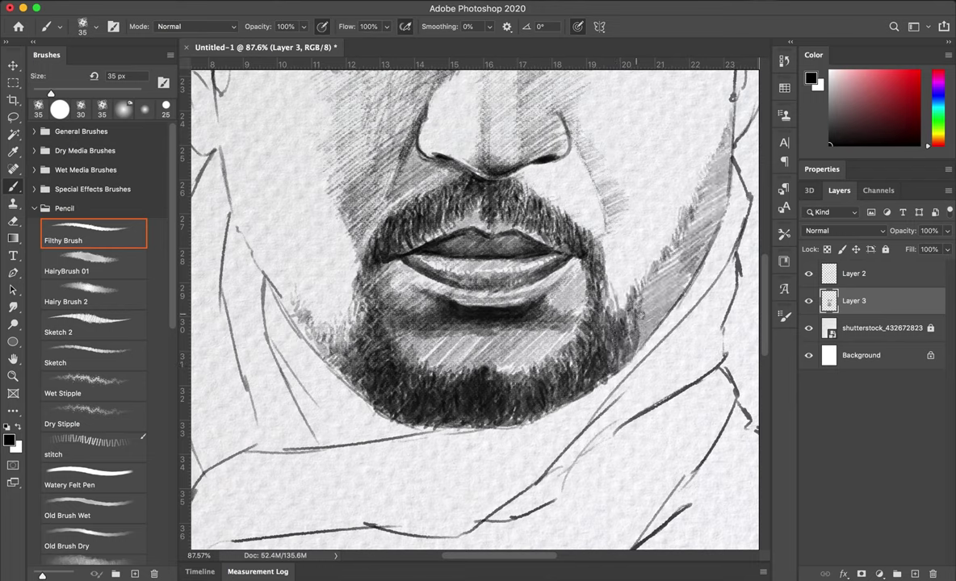
pyautogui.moveTo(620, 244)
pyautogui.mouseDown()
pyautogui.moveTo(591, 321)
pyautogui.moveTo(611, 292)
pyautogui.mouseUp()
pyautogui.moveTo(601, 304); pyautogui.dragTo(573, 342)
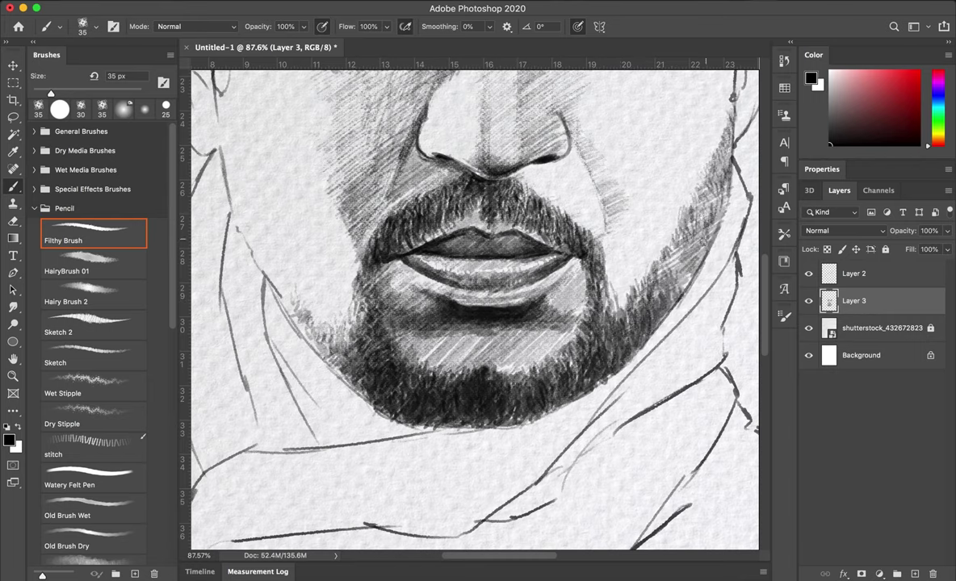
pyautogui.moveTo(671, 182); pyautogui.dragTo(638, 247)
pyautogui.moveTo(651, 206); pyautogui.dragTo(622, 273)
pyautogui.moveTo(652, 270); pyautogui.dragTo(619, 296)
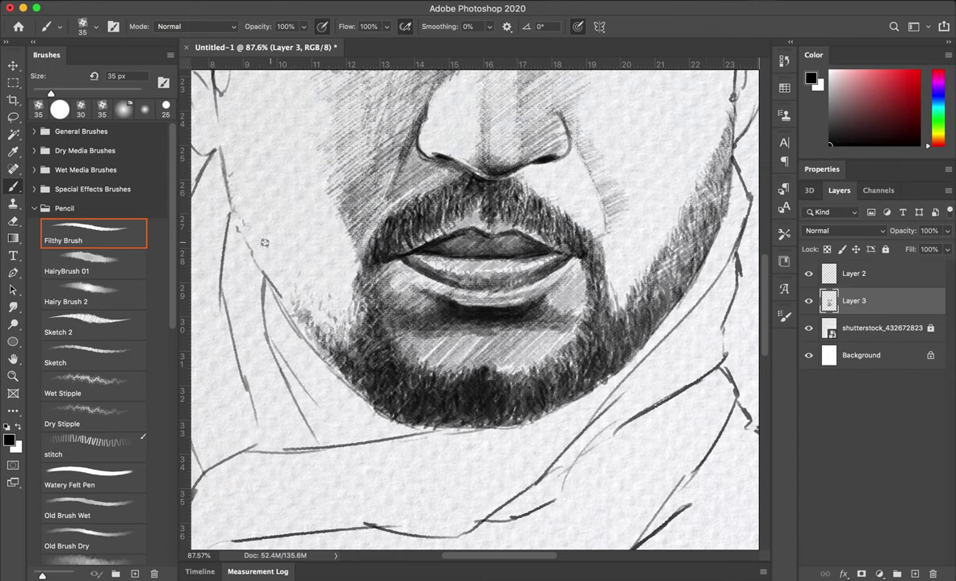
pyautogui.moveTo(253, 211); pyautogui.dragTo(257, 249)
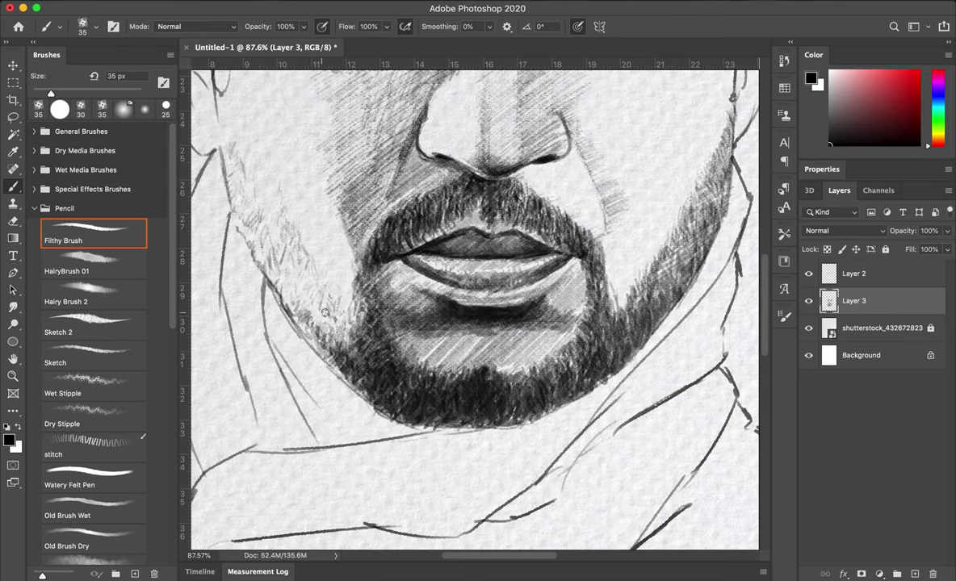
pyautogui.scroll(-5, 325, 313)
# Hatch shading on the right cheek and around the mouth and chin.
pyautogui.scroll(3, 484, 355)
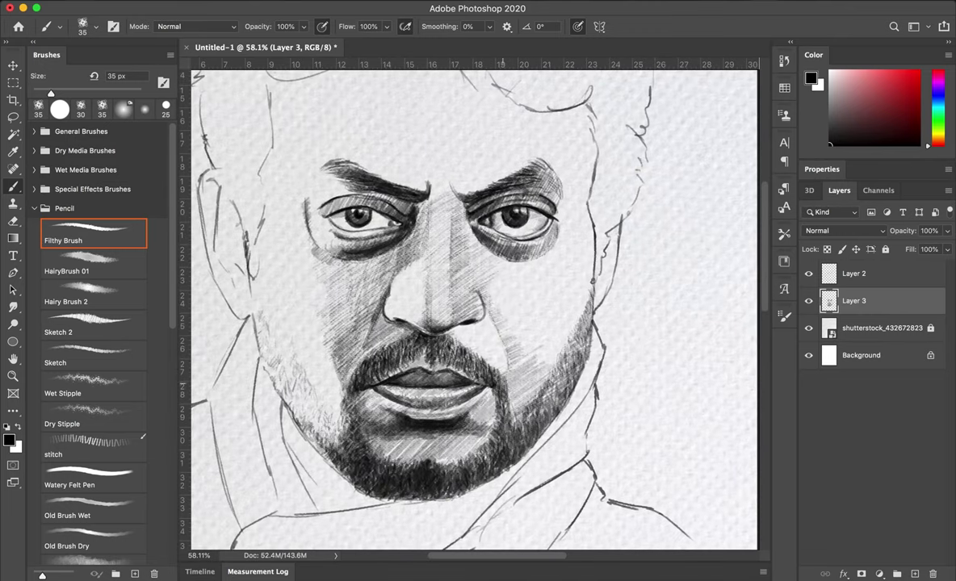
pyautogui.moveTo(548, 165)
pyautogui.mouseDown()
pyautogui.moveTo(511, 223)
pyautogui.moveTo(494, 343)
pyautogui.mouseUp()
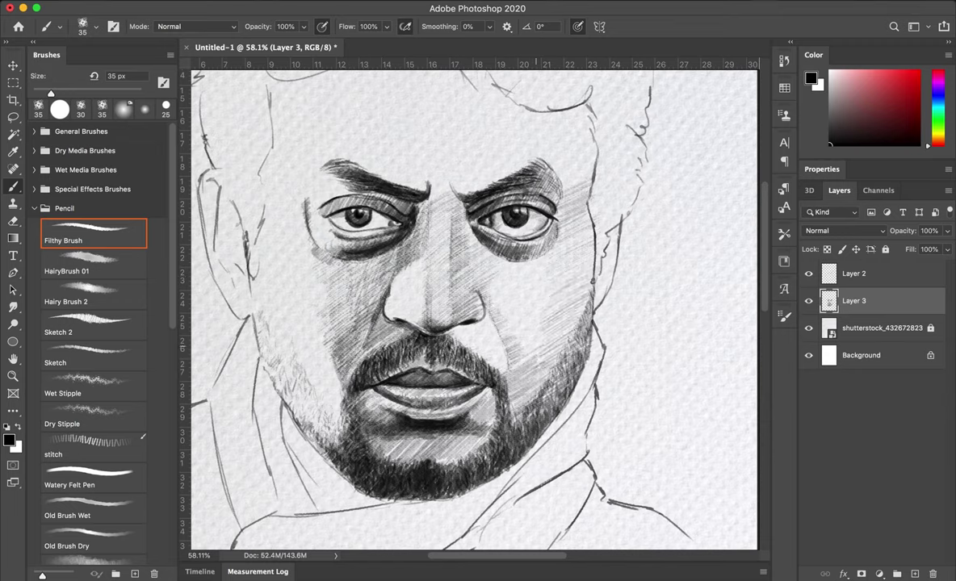
pyautogui.moveTo(526, 310); pyautogui.dragTo(494, 343)
pyautogui.moveTo(494, 349); pyautogui.dragTo(465, 371)
pyautogui.moveTo(368, 402); pyautogui.dragTo(341, 417)
pyautogui.moveTo(456, 397)
pyautogui.mouseDown()
pyautogui.moveTo(419, 413)
pyautogui.moveTo(420, 428)
pyautogui.mouseUp()
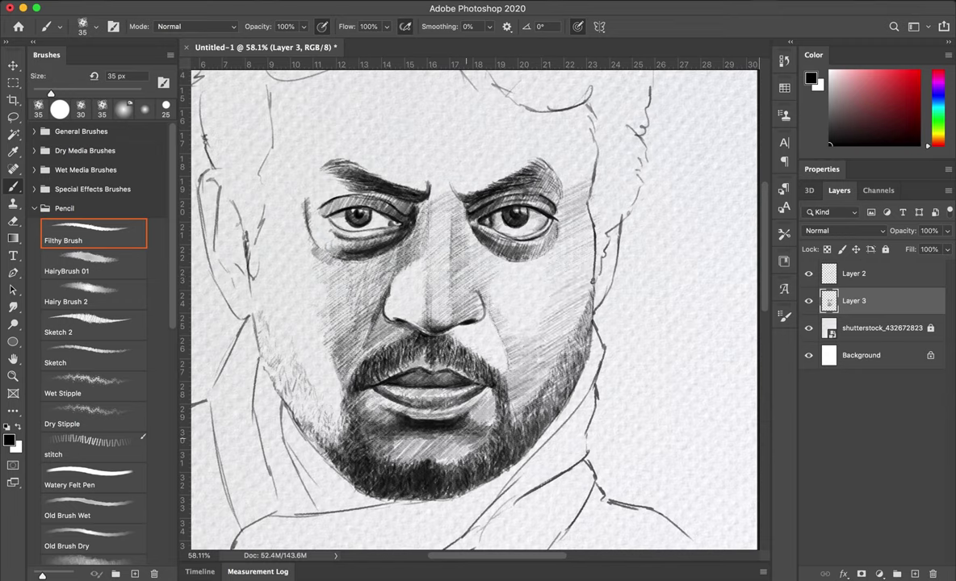
# Shade the upper-right forehead, hairline and the forehead above the brows.
pyautogui.moveTo(540, 92)
pyautogui.mouseDown()
pyautogui.moveTo(494, 119)
pyautogui.moveTo(499, 144)
pyautogui.mouseUp()
pyautogui.moveTo(557, 125); pyautogui.dragTo(502, 173)
pyautogui.moveTo(554, 151); pyautogui.dragTo(511, 181)
pyautogui.moveTo(544, 113); pyautogui.dragTo(414, 181)
pyautogui.moveTo(478, 140); pyautogui.dragTo(391, 182)
pyautogui.moveTo(507, 122); pyautogui.dragTo(401, 168)
pyautogui.moveTo(511, 91); pyautogui.dragTo(433, 148)
pyautogui.moveTo(441, 141); pyautogui.dragTo(370, 176)
# Darken the forehead between brows and hair, extending hatching to the left forehead.
pyautogui.moveTo(467, 113); pyautogui.dragTo(361, 171)
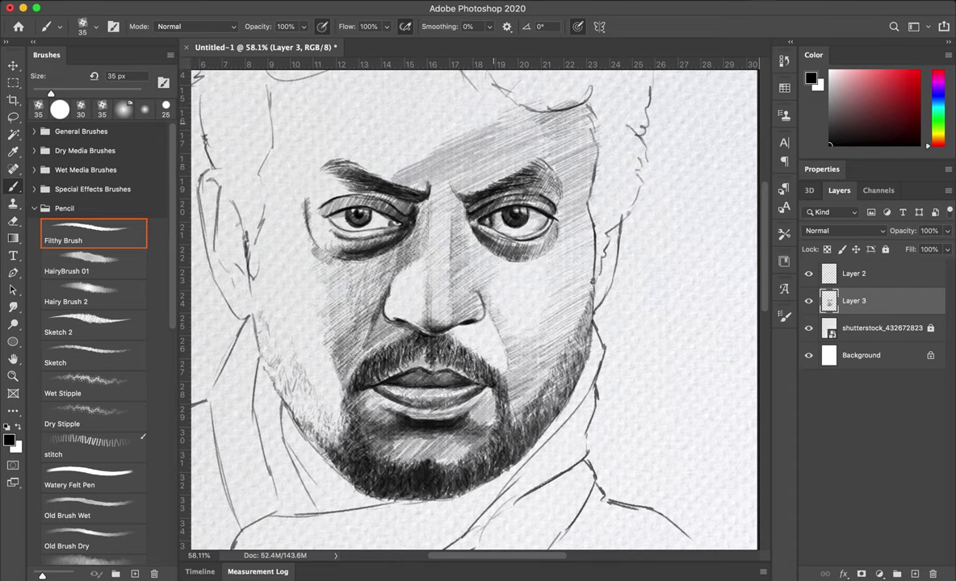
pyautogui.moveTo(479, 65); pyautogui.dragTo(409, 130)
pyautogui.moveTo(490, 85); pyautogui.dragTo(337, 168)
pyautogui.moveTo(424, 114); pyautogui.dragTo(317, 161)
pyautogui.moveTo(448, 85); pyautogui.dragTo(354, 135)
pyautogui.moveTo(358, 122); pyautogui.dragTo(300, 146)
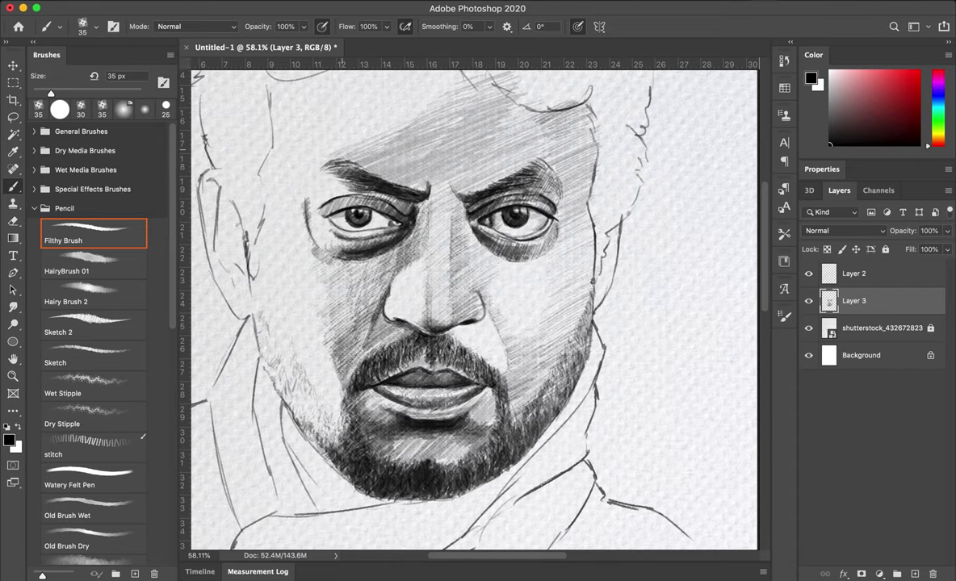
pyautogui.moveTo(408, 85); pyautogui.dragTo(305, 135)
# Layer more diagonal hatching over the forehead and hairline.
pyautogui.moveTo(498, 99); pyautogui.dragTo(462, 117)
pyautogui.scroll(2, 452, 306)
pyautogui.moveTo(424, 68); pyautogui.dragTo(307, 115)
pyautogui.moveTo(446, 78); pyautogui.dragTo(316, 144)
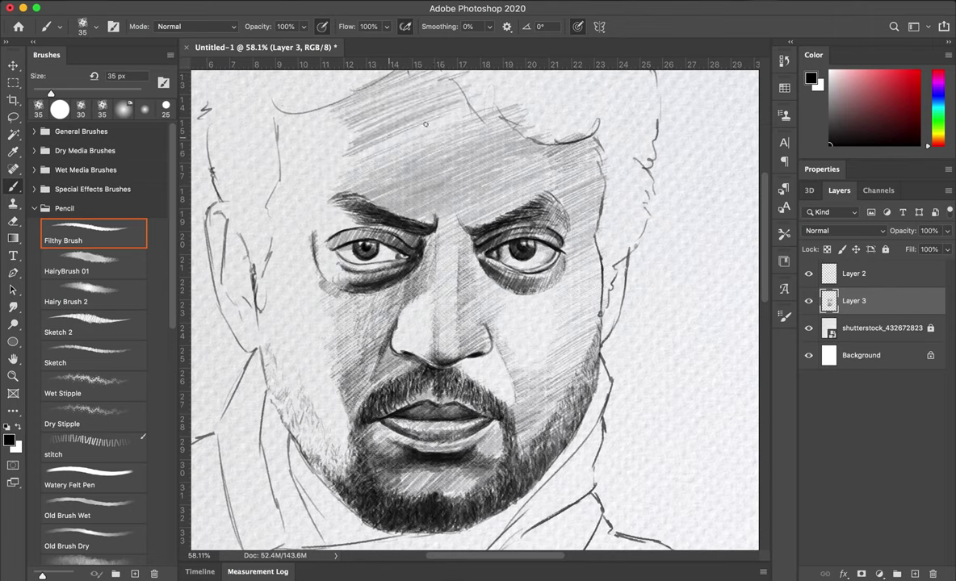
pyautogui.moveTo(427, 64); pyautogui.dragTo(324, 119)
pyautogui.moveTo(429, 99); pyautogui.dragTo(319, 157)
pyautogui.moveTo(353, 129); pyautogui.dragTo(328, 162)
pyautogui.moveTo(358, 156); pyautogui.dragTo(345, 183)
pyautogui.moveTo(362, 87); pyautogui.dragTo(308, 118)
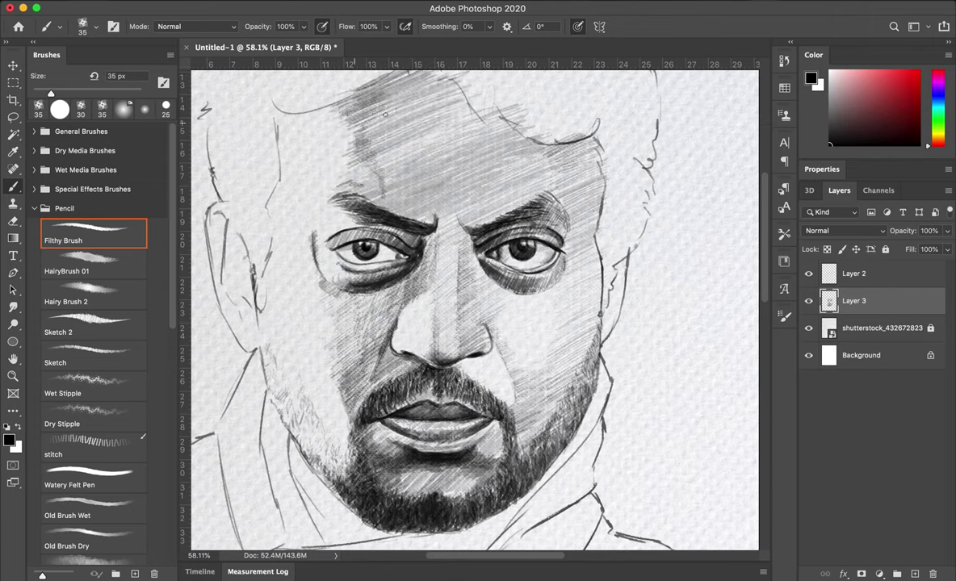
# Hatch the right temple with several downward strokes.
pyautogui.moveTo(550, 134); pyautogui.dragTo(530, 202)
pyautogui.moveTo(539, 136)
pyautogui.mouseDown()
pyautogui.moveTo(522, 189)
pyautogui.moveTo(494, 189)
pyautogui.moveTo(524, 230)
pyautogui.mouseUp()
pyautogui.moveTo(541, 144); pyautogui.dragTo(515, 210)
pyautogui.moveTo(562, 160); pyautogui.dragTo(535, 242)
pyautogui.moveTo(554, 228); pyautogui.dragTo(542, 317)
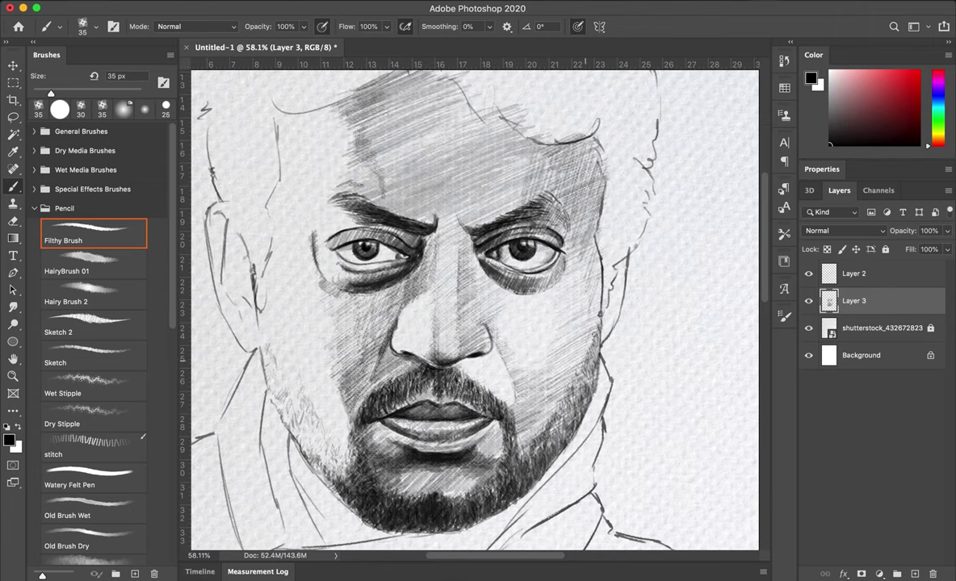
# Undo the stray right-temple strokes and add a short stroke at the hair's right edge.
pyautogui.hotkey('ctrl', 'z')
pyautogui.moveTo(494, 115); pyautogui.dragTo(483, 156)
pyautogui.moveTo(552, 136); pyautogui.dragTo(527, 241)
pyautogui.hotkey('ctrl', 'z')
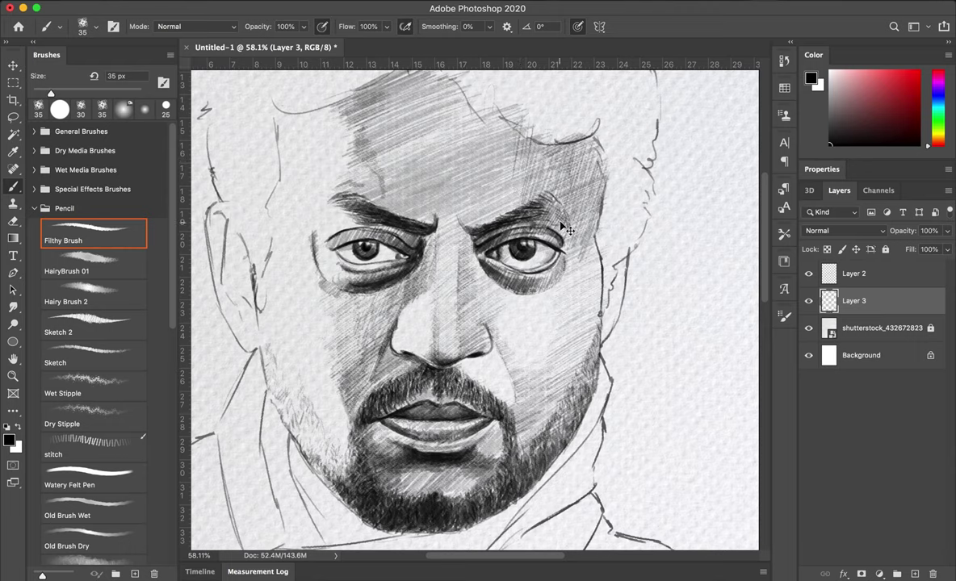
pyautogui.hotkey('ctrl', 'z')
pyautogui.hotkey('ctrl', 'z')
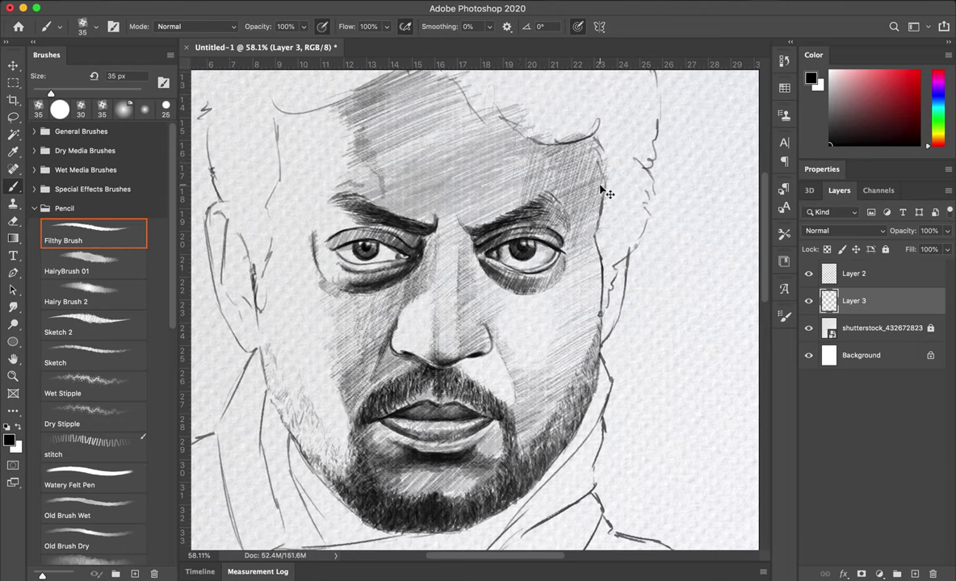
pyautogui.hotkey('ctrl', 'z')
pyautogui.hotkey('ctrl', 'z')
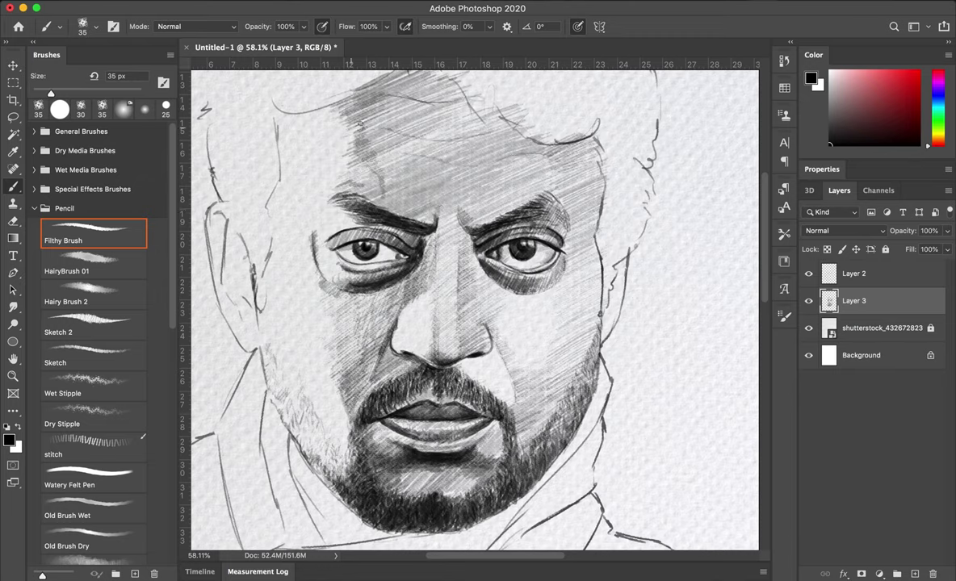
pyautogui.moveTo(612, 275); pyautogui.dragTo(626, 250)
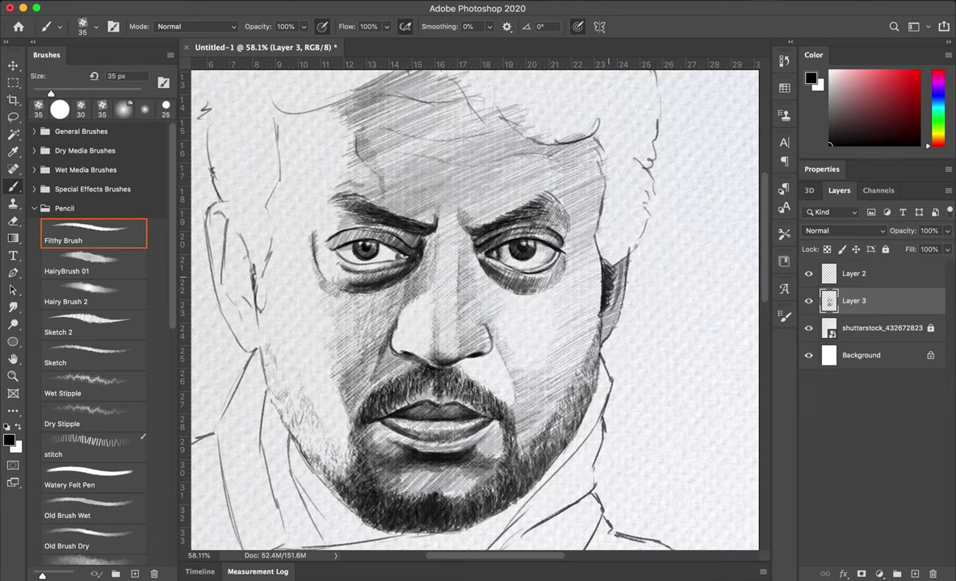
# Try the Pencil Hatch Fill brush on the forehead, then undo the grey fill.
pyautogui.scroll(-5, 93, 363)
pyautogui.click(93, 448)
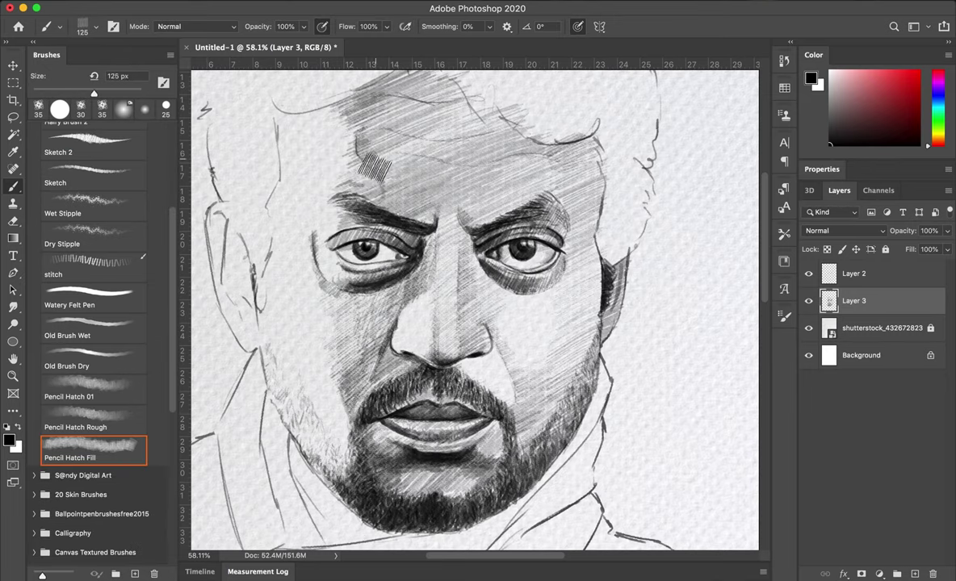
pyautogui.scroll(3, 476, 307)
pyautogui.moveTo(283, 323); pyautogui.dragTo(309, 144)
pyautogui.hotkey('ctrl', 'z')
# Try the Sketch brush and undo it, then select HairyBrush 01, moving it below Hairy Brush 2.
pyautogui.click(89, 173)
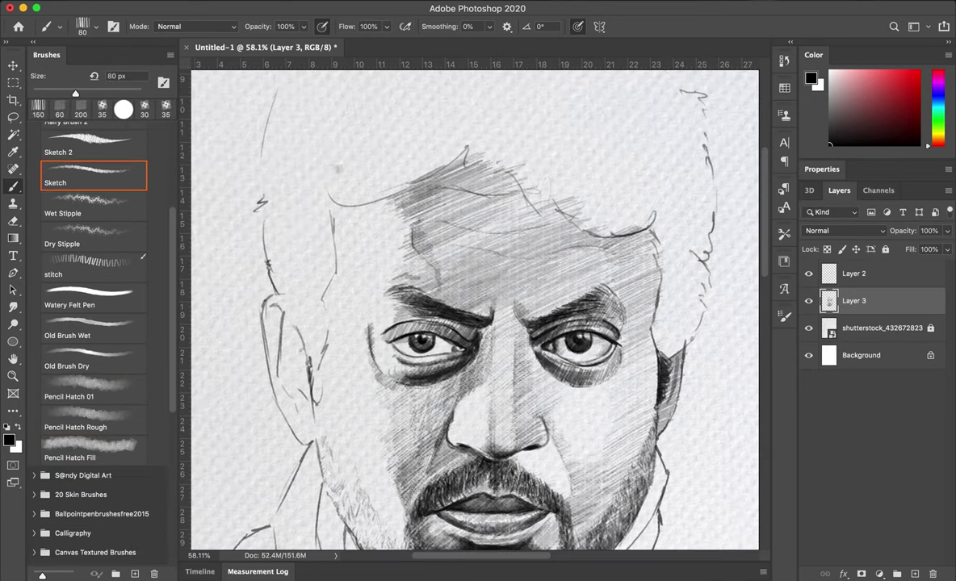
pyautogui.moveTo(263, 242)
pyautogui.mouseDown()
pyautogui.moveTo(310, 173)
pyautogui.moveTo(368, 133)
pyautogui.mouseUp()
pyautogui.hotkey('ctrl', 'z')
pyautogui.hotkey('ctrl', 'z')
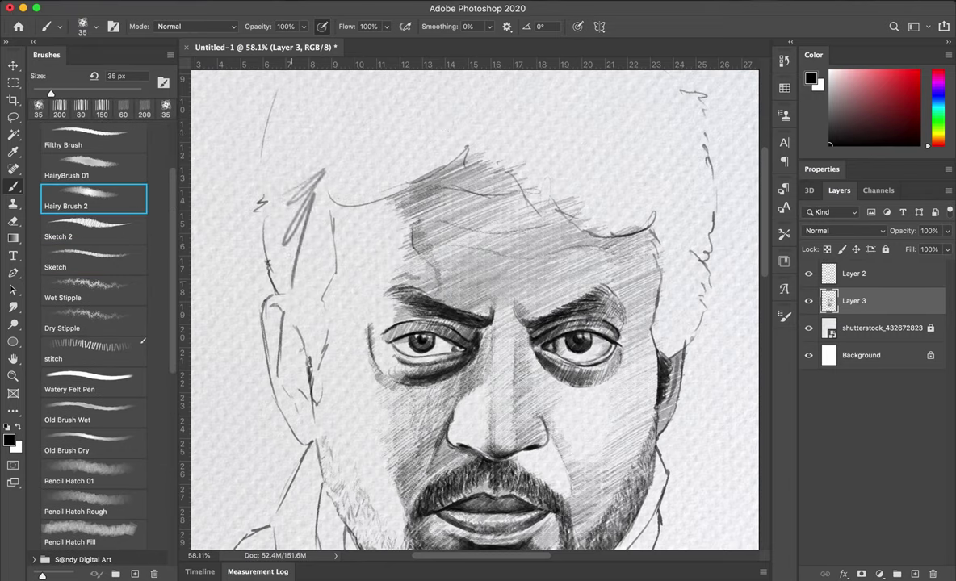
pyautogui.click(93, 550)
pyautogui.hscroll(5, 477, 307)
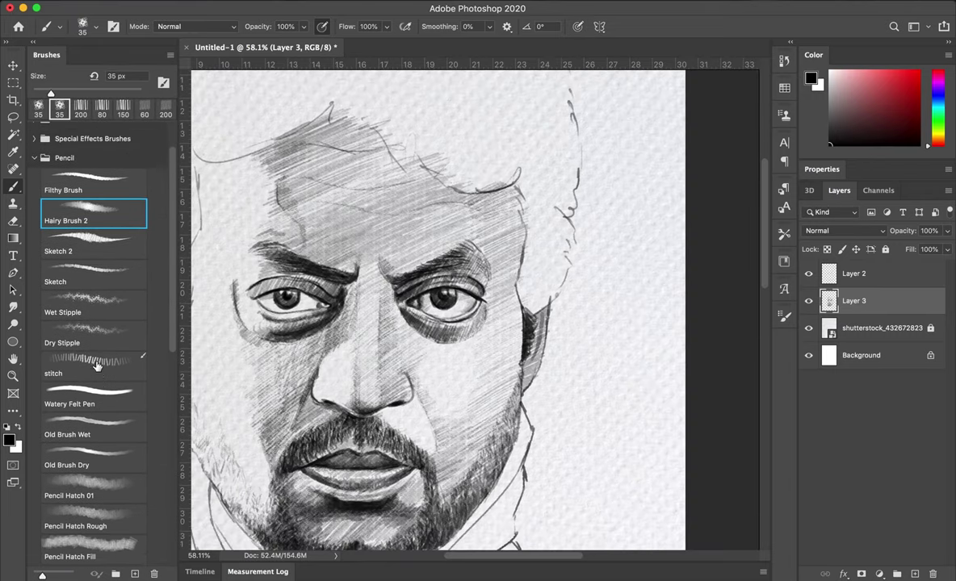
pyautogui.moveTo(93, 549)
pyautogui.mouseDown()
pyautogui.moveTo(102, 217)
pyautogui.moveTo(92, 205)
pyautogui.mouseUp()
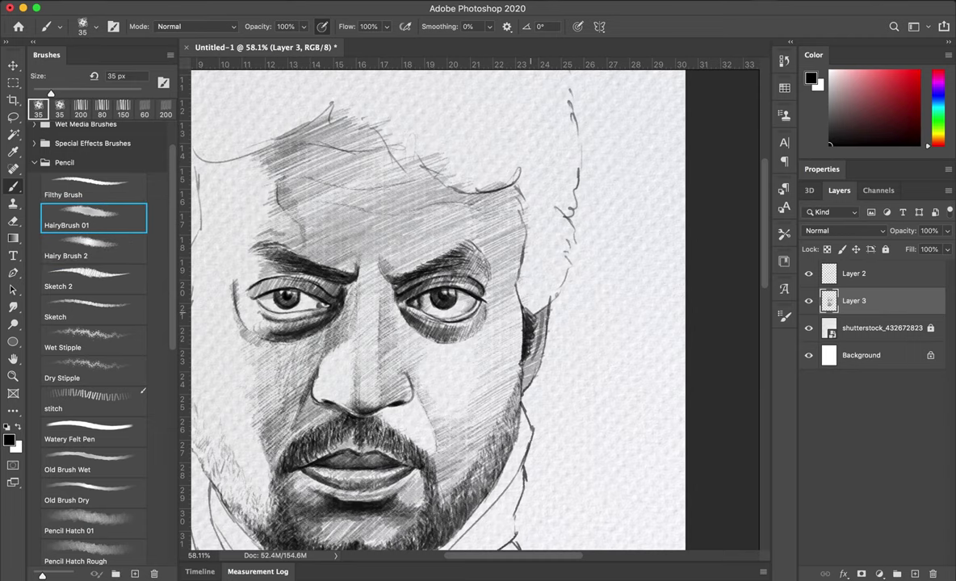
# With HairyBrush 01, hatch the right forehead, then darken the left temple, hair and inner ear.
pyautogui.moveTo(517, 266); pyautogui.dragTo(481, 291)
pyautogui.moveTo(524, 219)
pyautogui.mouseDown()
pyautogui.moveTo(477, 270)
pyautogui.moveTo(477, 289)
pyautogui.mouseUp()
pyautogui.moveTo(345, 278)
pyautogui.mouseDown()
pyautogui.moveTo(423, 299)
pyautogui.moveTo(547, 246)
pyautogui.mouseUp()
pyautogui.moveTo(355, 300)
pyautogui.mouseDown()
pyautogui.moveTo(335, 192)
pyautogui.moveTo(360, 160)
pyautogui.mouseUp()
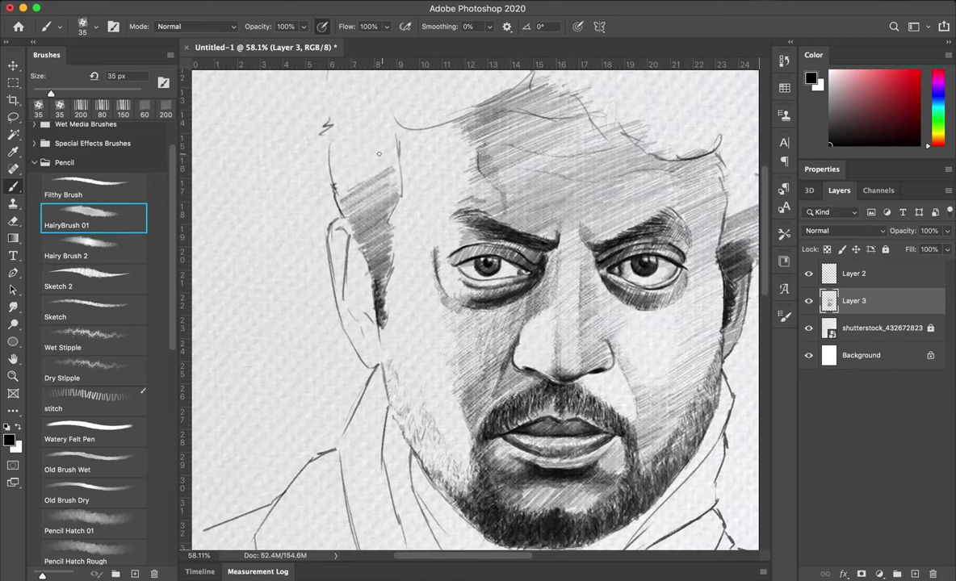
pyautogui.moveTo(386, 197); pyautogui.dragTo(340, 129)
pyautogui.moveTo(372, 178); pyautogui.dragTo(323, 101)
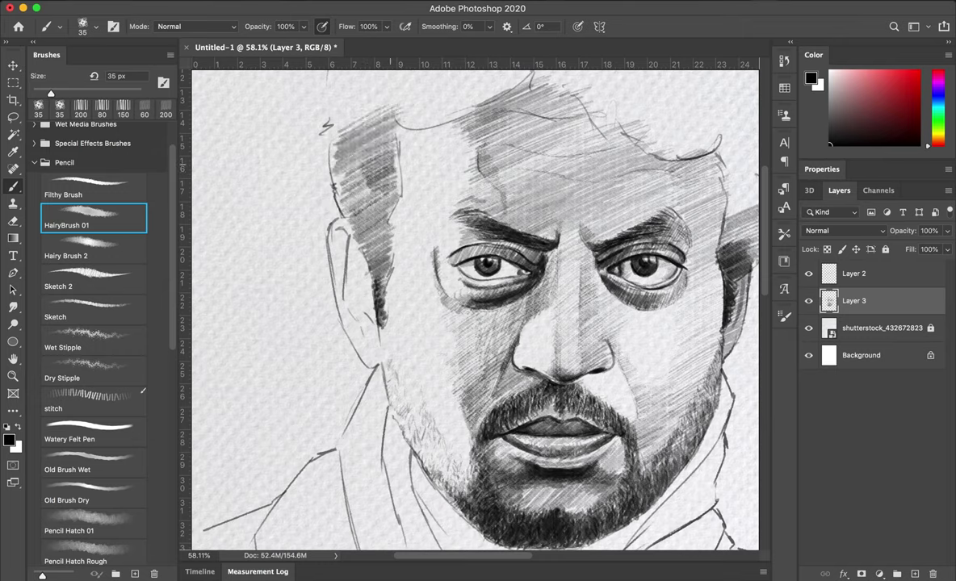
pyautogui.moveTo(368, 202)
pyautogui.mouseDown()
pyautogui.moveTo(347, 113)
pyautogui.moveTo(337, 282)
pyautogui.mouseUp()
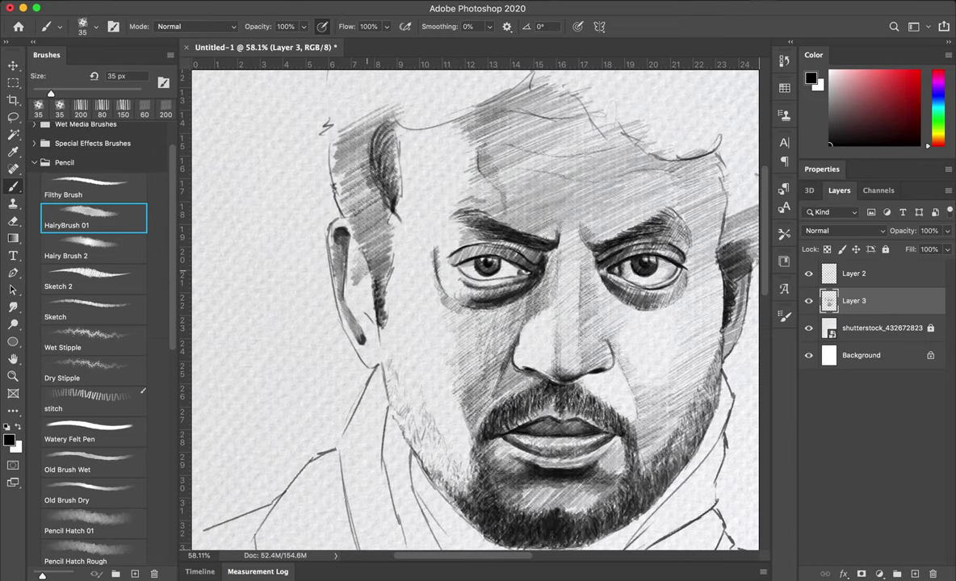
pyautogui.moveTo(347, 252); pyautogui.dragTo(336, 304)
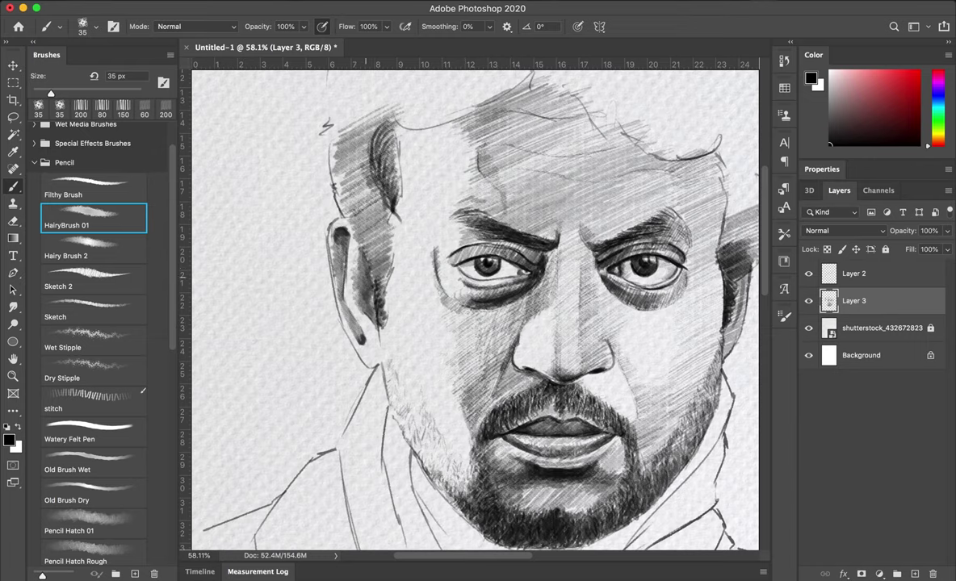
# Hatch the forehead hairline and right forehead with dark diagonal pencil strokes.
pyautogui.scroll(-2, 396, 241)
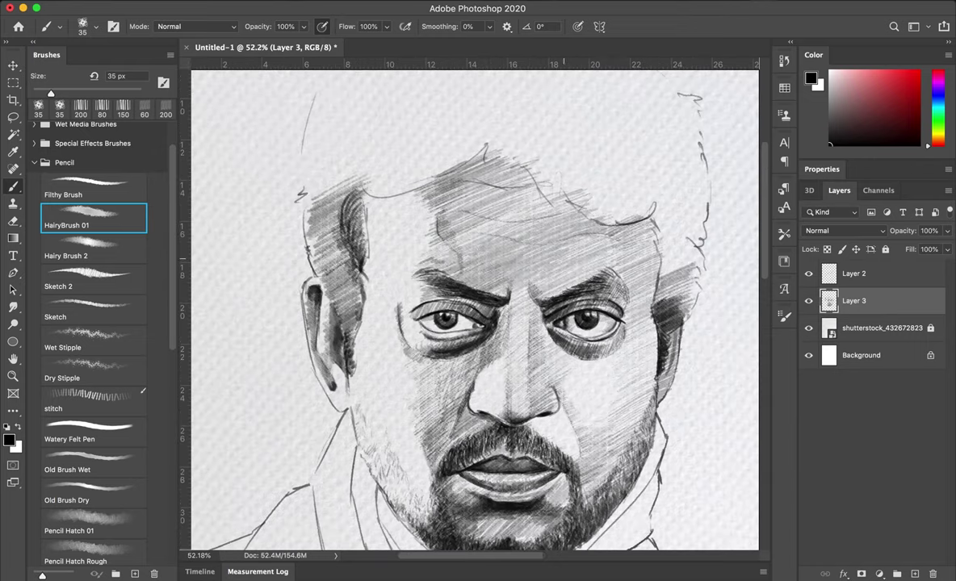
pyautogui.scroll(1, 474, 310)
pyautogui.scroll(1, 474, 310)
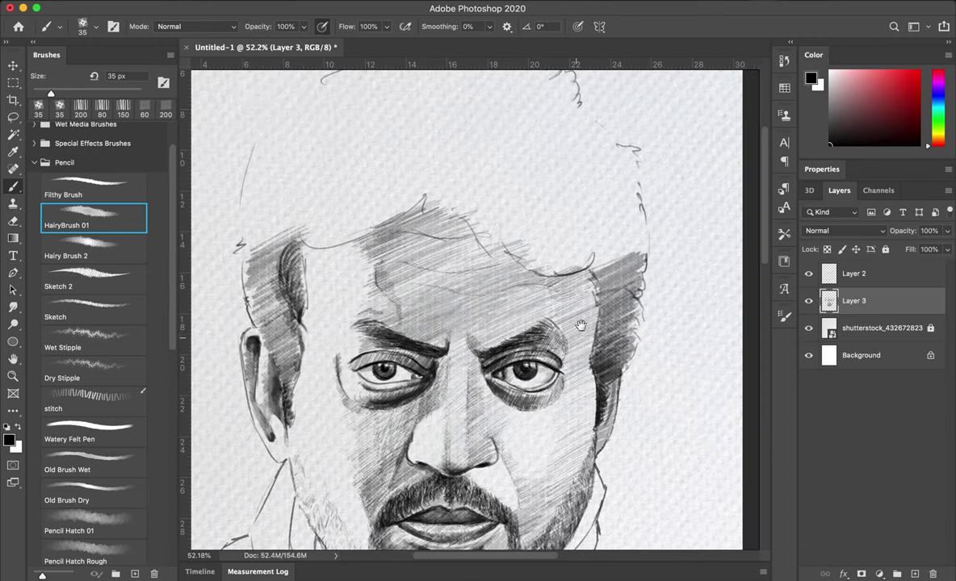
pyautogui.scroll(1, 475, 310)
pyautogui.moveTo(323, 252); pyautogui.dragTo(416, 206)
pyautogui.moveTo(275, 243)
pyautogui.mouseDown()
pyautogui.moveTo(400, 195)
pyautogui.moveTo(501, 176)
pyautogui.mouseUp()
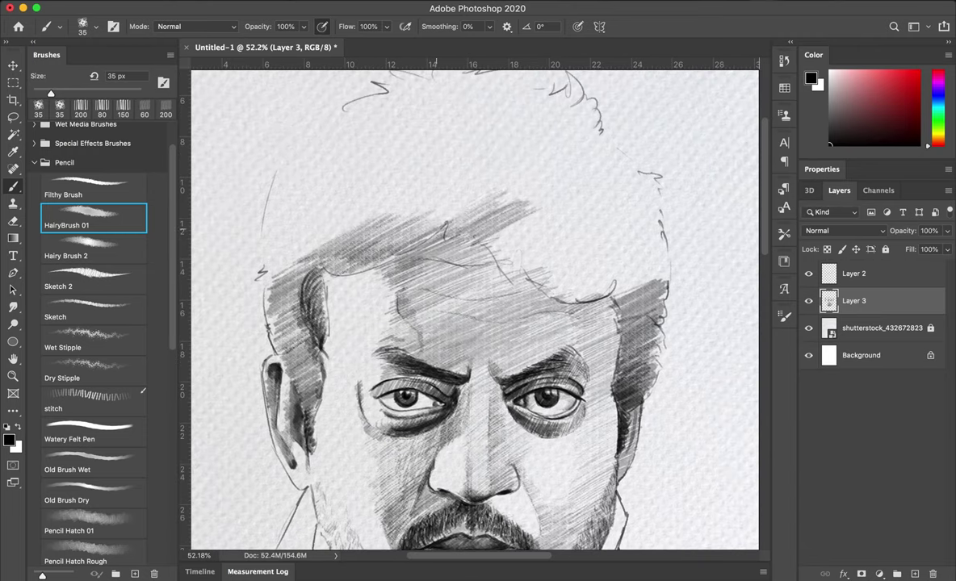
pyautogui.moveTo(468, 275); pyautogui.dragTo(565, 198)
pyautogui.moveTo(565, 298); pyautogui.dragTo(634, 266)
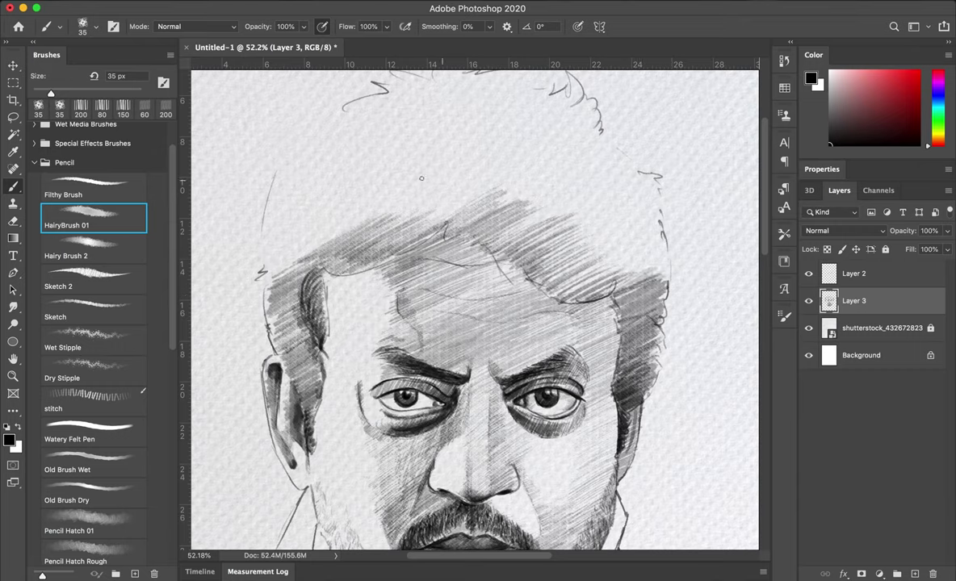
# Darken the left side and top of the hair with diagonal hatching.
pyautogui.moveTo(258, 252); pyautogui.dragTo(311, 213)
pyautogui.moveTo(244, 250); pyautogui.dragTo(311, 196)
pyautogui.moveTo(244, 227); pyautogui.dragTo(303, 166)
pyautogui.moveTo(245, 192); pyautogui.dragTo(308, 126)
pyautogui.moveTo(291, 202); pyautogui.dragTo(345, 117)
pyautogui.moveTo(299, 230); pyautogui.dragTo(448, 165)
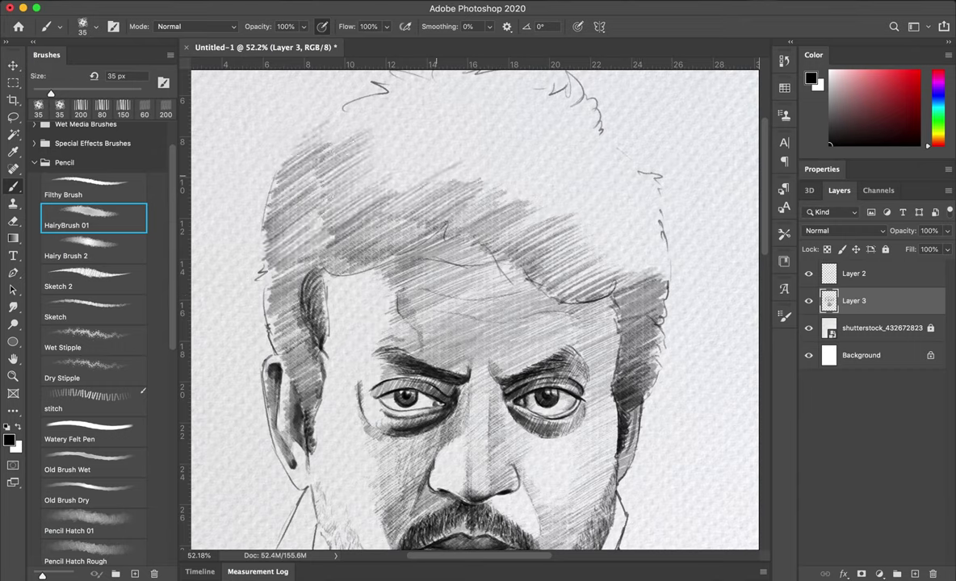
pyautogui.moveTo(327, 190); pyautogui.dragTo(424, 101)
pyautogui.moveTo(286, 139); pyautogui.dragTo(388, 84)
# Darken the crown and right side of the hair with diagonal hatching.
pyautogui.moveTo(546, 258); pyautogui.dragTo(611, 220)
pyautogui.moveTo(511, 247); pyautogui.dragTo(608, 165)
pyautogui.moveTo(499, 204); pyautogui.dragTo(592, 157)
pyautogui.moveTo(373, 153); pyautogui.dragTo(483, 69)
pyautogui.moveTo(414, 175); pyautogui.dragTo(510, 122)
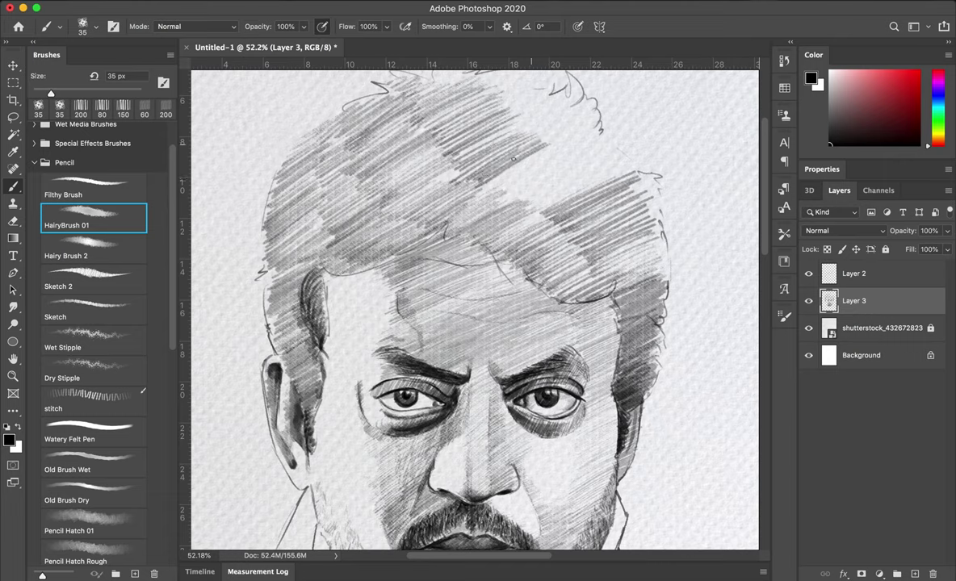
pyautogui.moveTo(479, 198); pyautogui.dragTo(573, 129)
pyautogui.moveTo(453, 136); pyautogui.dragTo(553, 67)
# Add dark hatching strokes to the left and upper hair.
pyautogui.moveTo(250, 331)
pyautogui.mouseDown()
pyautogui.moveTo(287, 250)
pyautogui.moveTo(313, 231)
pyautogui.mouseUp()
pyautogui.moveTo(252, 216)
pyautogui.mouseDown()
pyautogui.moveTo(293, 177)
pyautogui.moveTo(298, 158)
pyautogui.mouseUp()
pyautogui.moveTo(277, 225); pyautogui.dragTo(366, 195)
pyautogui.moveTo(458, 238)
pyautogui.mouseDown()
pyautogui.moveTo(514, 184)
pyautogui.moveTo(493, 202)
pyautogui.mouseUp()
# Deepen hatching along the hair's right side down to the sideburn.
pyautogui.moveTo(476, 257); pyautogui.dragTo(537, 210)
pyautogui.moveTo(481, 276); pyautogui.dragTo(571, 234)
pyautogui.moveTo(568, 302); pyautogui.dragTo(610, 258)
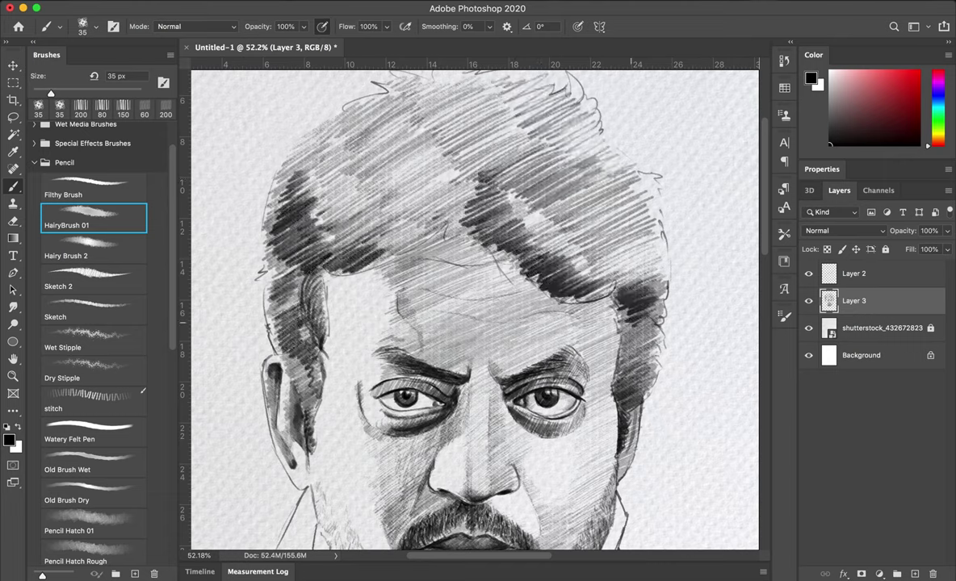
pyautogui.moveTo(569, 353); pyautogui.dragTo(601, 296)
pyautogui.moveTo(569, 377)
pyautogui.mouseDown()
pyautogui.moveTo(595, 350)
pyautogui.moveTo(614, 270)
pyautogui.mouseUp()
pyautogui.moveTo(567, 311); pyautogui.dragTo(617, 264)
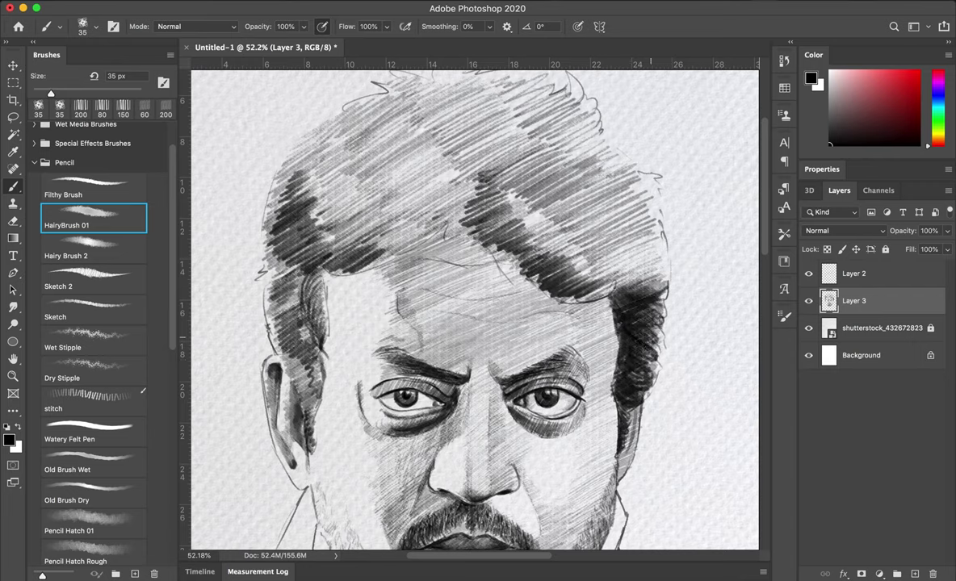
# Build up dark hatching on the left side of the hair above the ear.
pyautogui.moveTo(250, 323); pyautogui.dragTo(276, 255)
pyautogui.moveTo(242, 272); pyautogui.dragTo(271, 230)
pyautogui.moveTo(246, 327); pyautogui.dragTo(268, 278)
pyautogui.moveTo(260, 356); pyautogui.dragTo(295, 318)
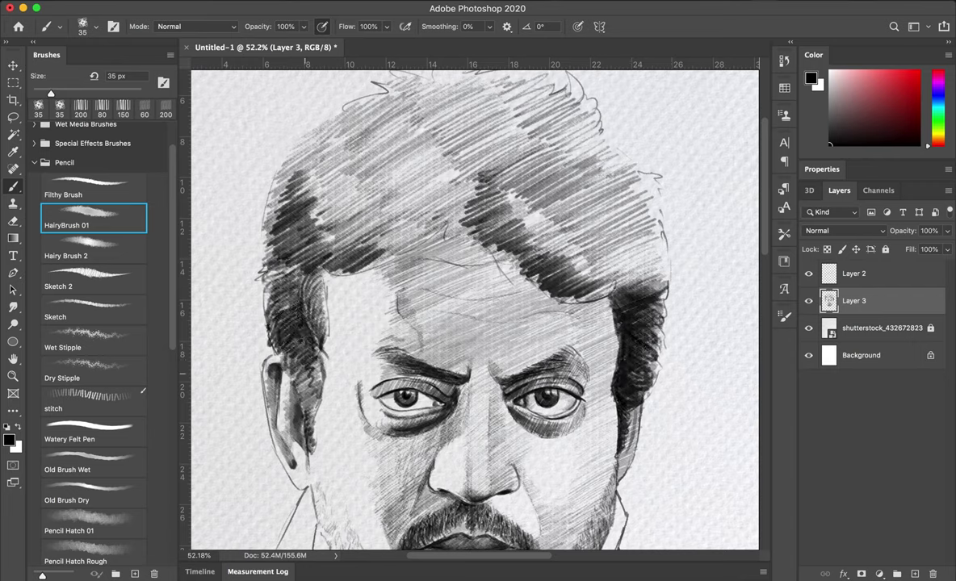
pyautogui.moveTo(277, 387)
pyautogui.mouseDown()
pyautogui.moveTo(299, 329)
pyautogui.moveTo(294, 217)
pyautogui.mouseUp()
pyautogui.moveTo(247, 243); pyautogui.dragTo(289, 172)
pyautogui.moveTo(244, 305); pyautogui.dragTo(272, 252)
pyautogui.moveTo(246, 294); pyautogui.dragTo(270, 257)
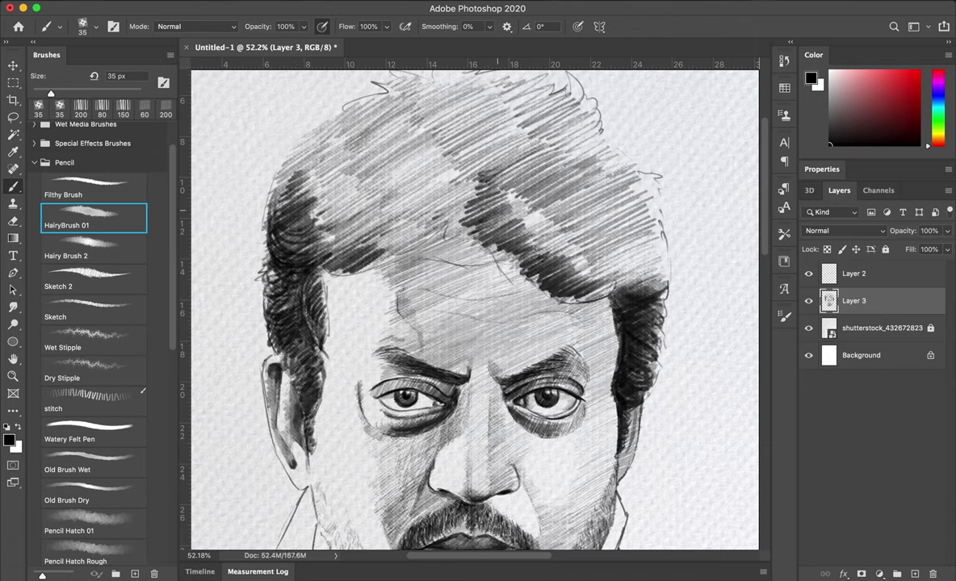
# Draw looping curl strokes over the upper-right and upper-middle hair.
pyautogui.moveTo(464, 230)
pyautogui.mouseDown()
pyautogui.moveTo(473, 171)
pyautogui.moveTo(533, 185)
pyautogui.mouseUp()
pyautogui.moveTo(467, 187)
pyautogui.mouseDown()
pyautogui.moveTo(510, 252)
pyautogui.moveTo(578, 268)
pyautogui.mouseUp()
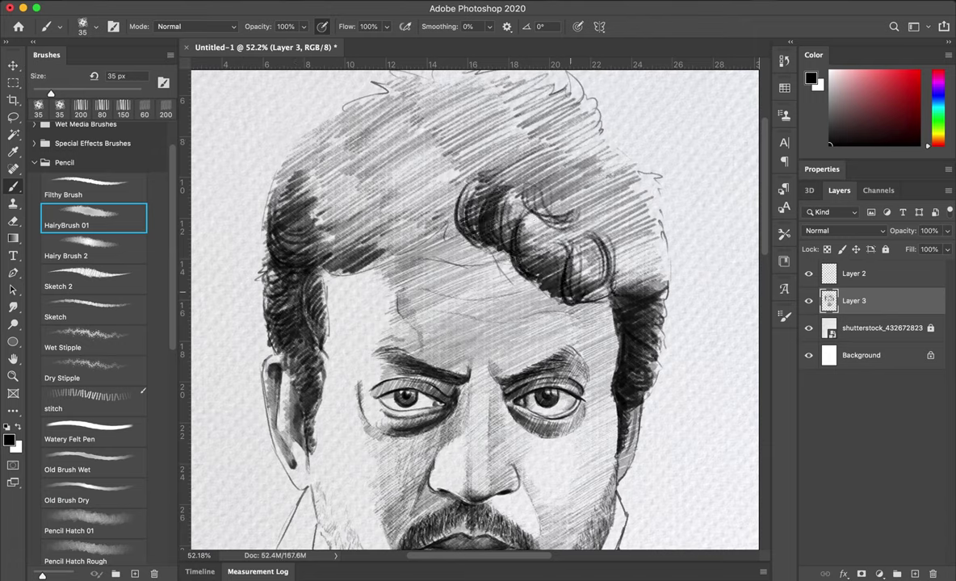
pyautogui.moveTo(488, 258)
pyautogui.mouseDown()
pyautogui.moveTo(545, 222)
pyautogui.moveTo(520, 206)
pyautogui.mouseUp()
pyautogui.moveTo(525, 262); pyautogui.dragTo(557, 234)
pyautogui.moveTo(557, 275)
pyautogui.mouseDown()
pyautogui.moveTo(602, 218)
pyautogui.moveTo(586, 279)
pyautogui.mouseUp()
pyautogui.moveTo(379, 218)
pyautogui.mouseDown()
pyautogui.moveTo(403, 182)
pyautogui.moveTo(448, 181)
pyautogui.mouseUp()
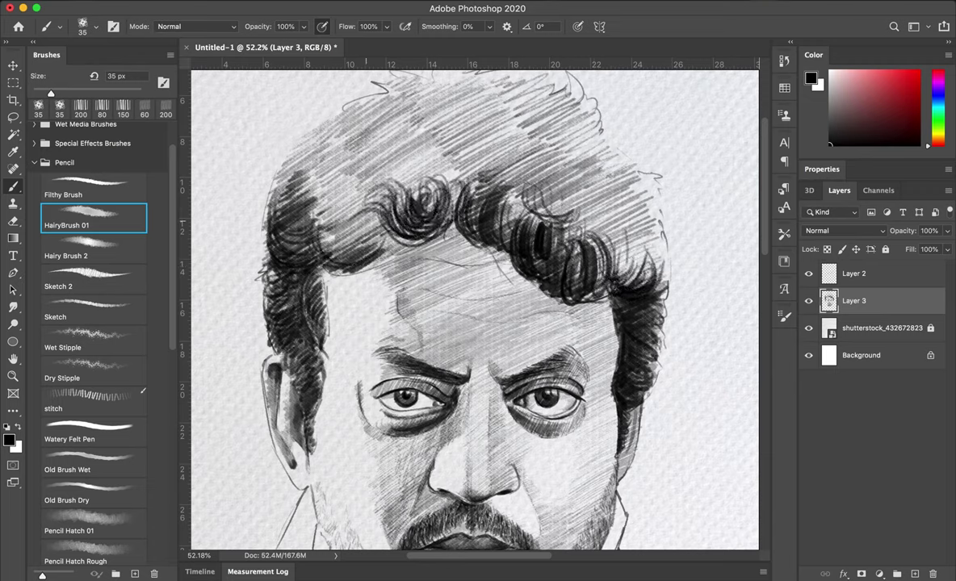
# Draw curly locks across the left, middle and top of the hair.
pyautogui.moveTo(294, 234); pyautogui.dragTo(343, 190)
pyautogui.moveTo(327, 246); pyautogui.dragTo(363, 206)
pyautogui.moveTo(284, 218); pyautogui.dragTo(404, 134)
pyautogui.moveTo(340, 206); pyautogui.dragTo(461, 109)
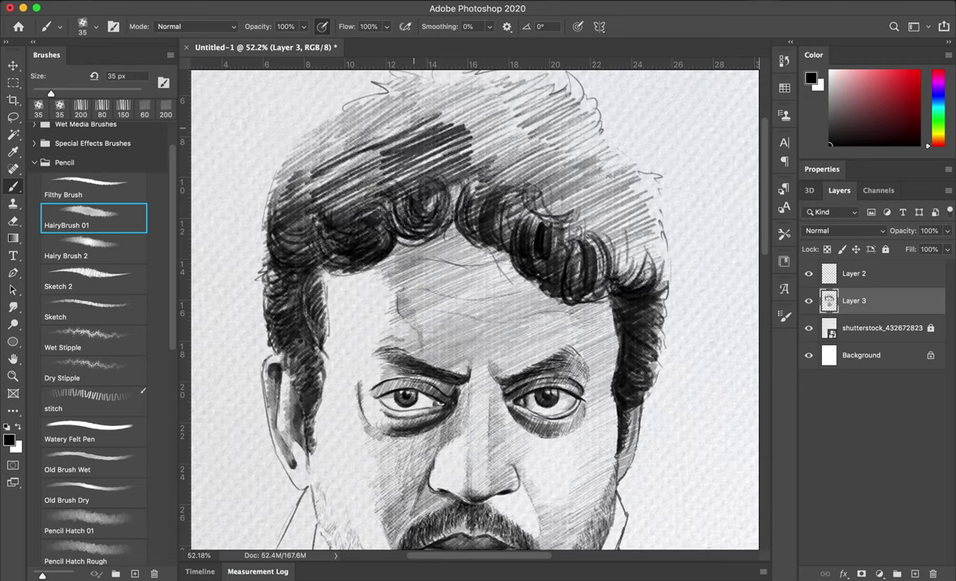
pyautogui.moveTo(274, 172); pyautogui.dragTo(372, 97)
pyautogui.moveTo(251, 182); pyautogui.dragTo(311, 120)
pyautogui.moveTo(243, 217)
pyautogui.mouseDown()
pyautogui.moveTo(286, 176)
pyautogui.moveTo(344, 161)
pyautogui.mouseUp()
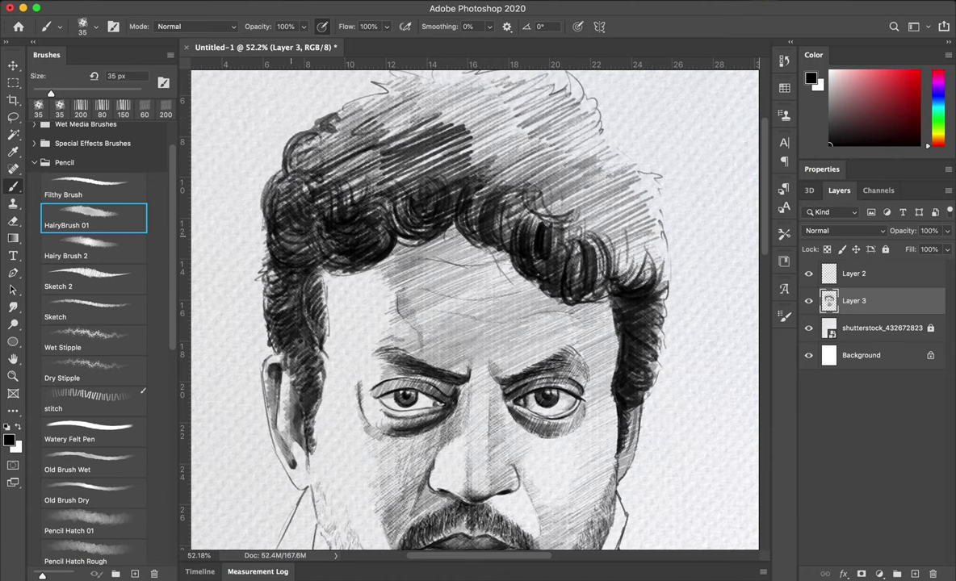
pyautogui.scroll(-5, 476, 307)
# Shade the neck beside the beard and the left collar in grey.
pyautogui.scroll(3, 327, 258)
pyautogui.moveTo(323, 273)
pyautogui.mouseDown()
pyautogui.moveTo(349, 330)
pyautogui.moveTo(421, 395)
pyautogui.mouseUp()
pyautogui.moveTo(368, 335); pyautogui.dragTo(398, 375)
pyautogui.moveTo(323, 295); pyautogui.dragTo(367, 365)
pyautogui.moveTo(336, 327); pyautogui.dragTo(305, 402)
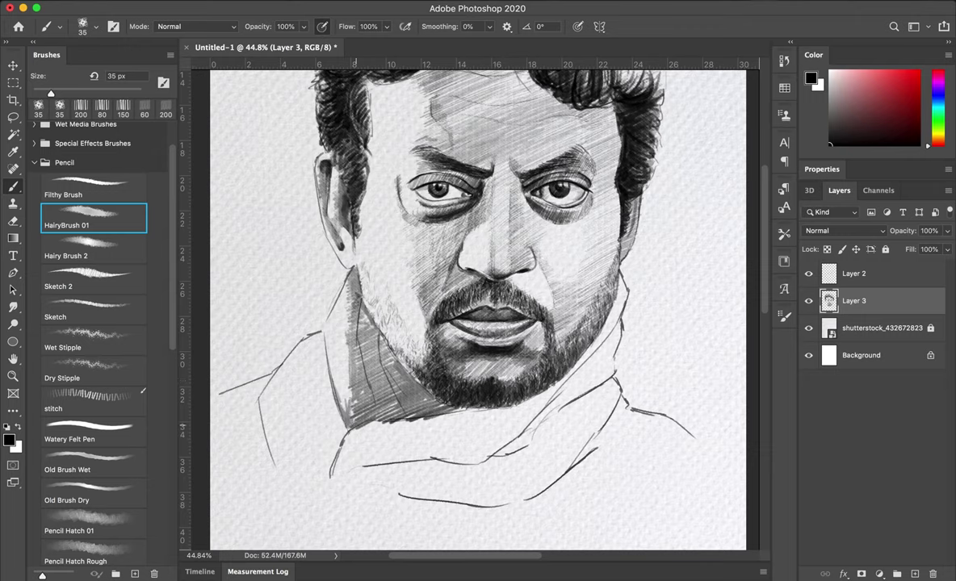
pyautogui.moveTo(287, 315); pyautogui.dragTo(254, 370)
pyautogui.moveTo(315, 349); pyautogui.dragTo(274, 442)
pyautogui.moveTo(307, 308); pyautogui.dragTo(267, 389)
# Hatch the scarf below the beard and across its right side.
pyautogui.moveTo(408, 386); pyautogui.dragTo(316, 425)
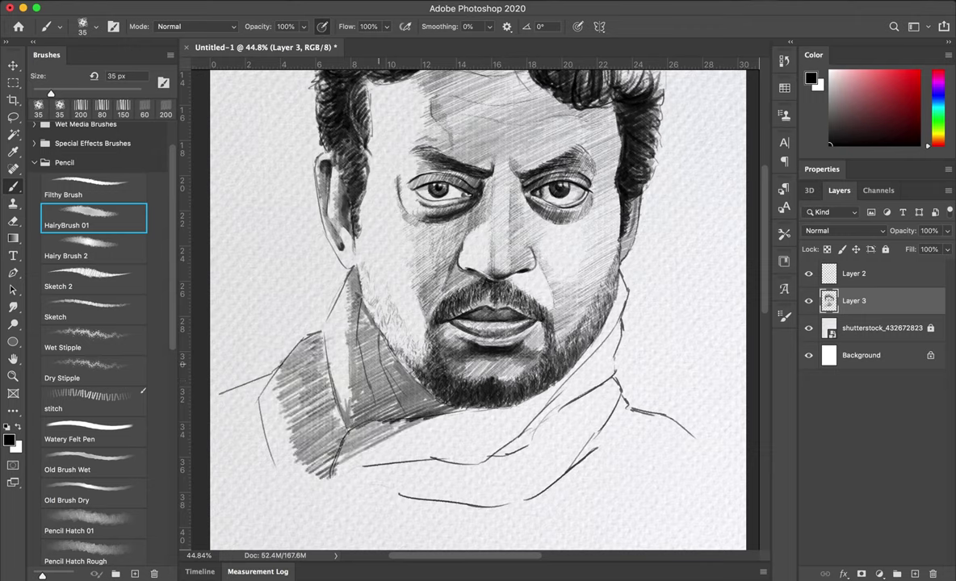
pyautogui.moveTo(373, 348)
pyautogui.mouseDown()
pyautogui.moveTo(400, 389)
pyautogui.moveTo(339, 436)
pyautogui.mouseUp()
pyautogui.moveTo(581, 258); pyautogui.dragTo(549, 319)
pyautogui.moveTo(462, 378); pyautogui.dragTo(365, 428)
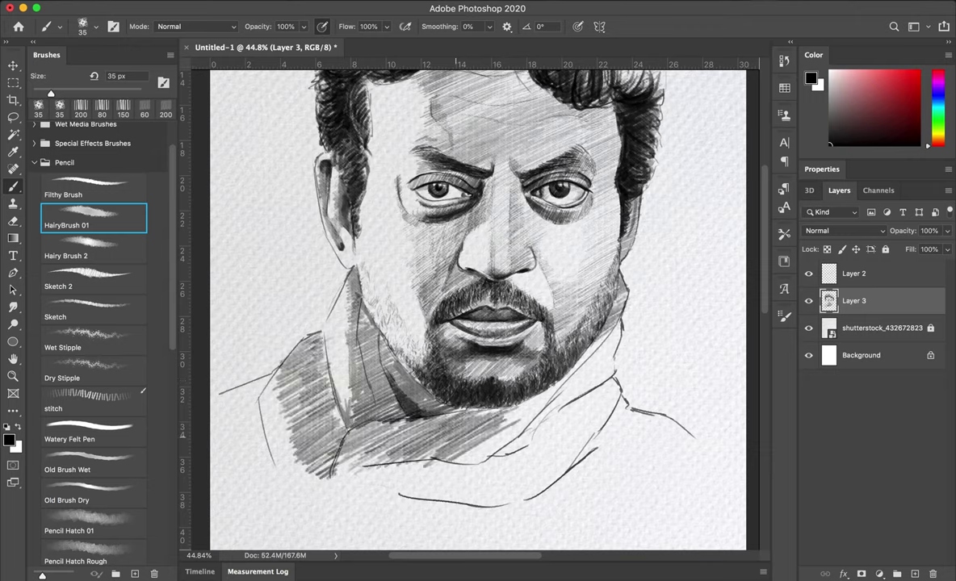
pyautogui.moveTo(485, 394); pyautogui.dragTo(386, 432)
pyautogui.moveTo(529, 365); pyautogui.dragTo(448, 408)
pyautogui.moveTo(572, 292); pyautogui.dragTo(486, 386)
pyautogui.moveTo(561, 331); pyautogui.dragTo(444, 436)
pyautogui.moveTo(593, 371); pyautogui.dragTo(452, 460)
pyautogui.moveTo(564, 380); pyautogui.dragTo(501, 473)
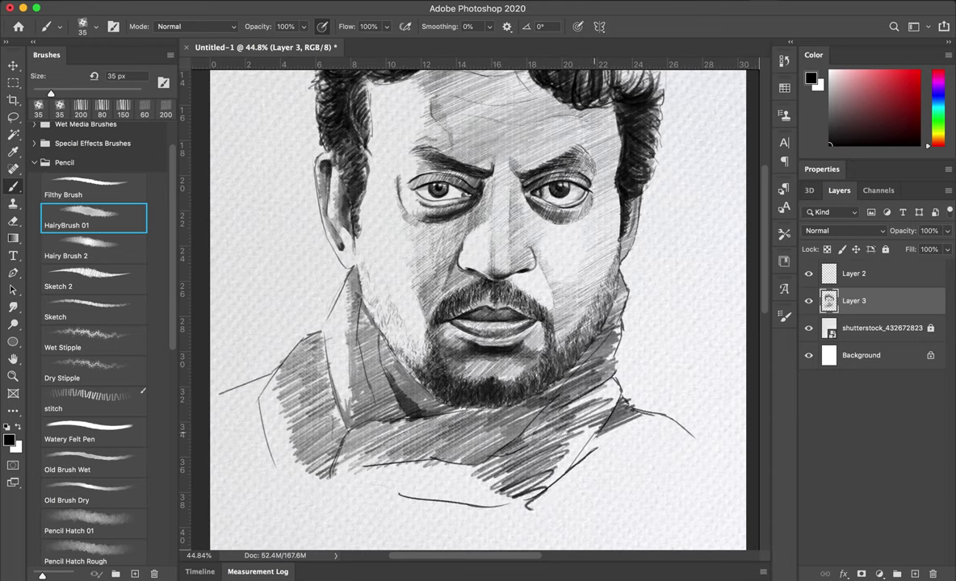
pyautogui.moveTo(598, 386); pyautogui.dragTo(529, 456)
# Darken the left neck line and add striped hatching to the scarf over the left shoulder.
pyautogui.moveTo(345, 364); pyautogui.dragTo(331, 287)
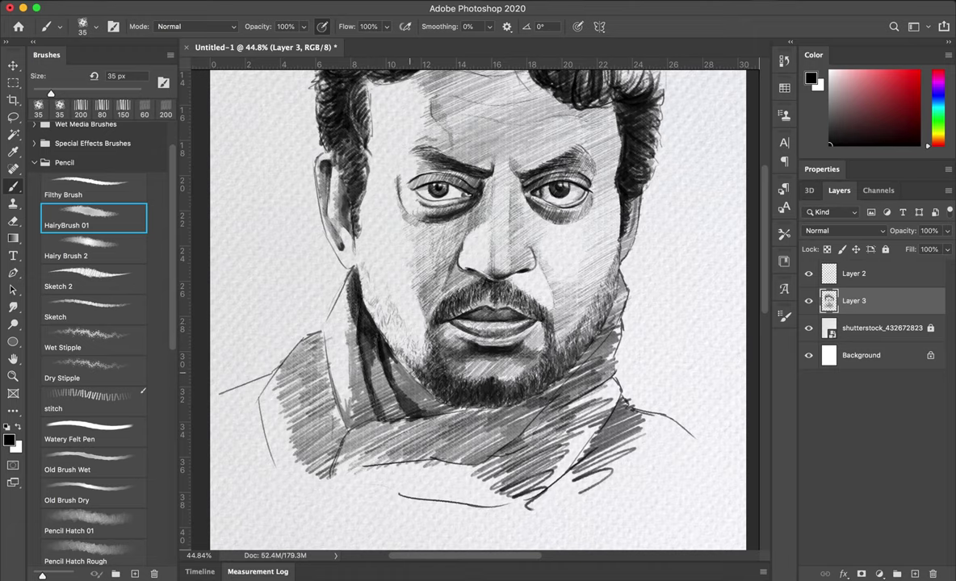
pyautogui.moveTo(400, 331); pyautogui.dragTo(365, 384)
pyautogui.moveTo(315, 314)
pyautogui.mouseDown()
pyautogui.moveTo(279, 364)
pyautogui.moveTo(264, 427)
pyautogui.mouseUp()
pyautogui.moveTo(319, 379); pyautogui.dragTo(290, 407)
pyautogui.moveTo(299, 348); pyautogui.dragTo(244, 397)
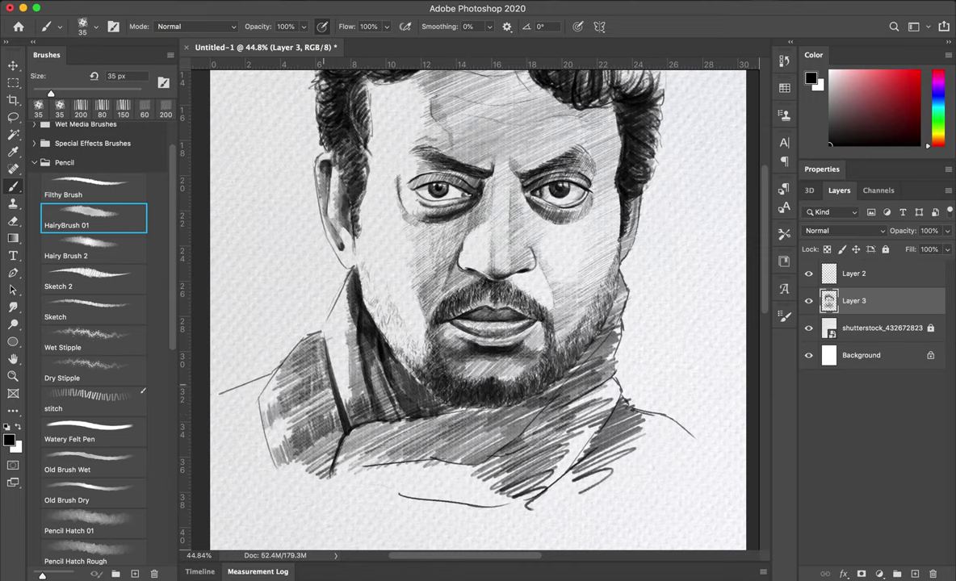
pyautogui.moveTo(334, 327); pyautogui.dragTo(260, 424)
pyautogui.moveTo(300, 335); pyautogui.dragTo(269, 421)
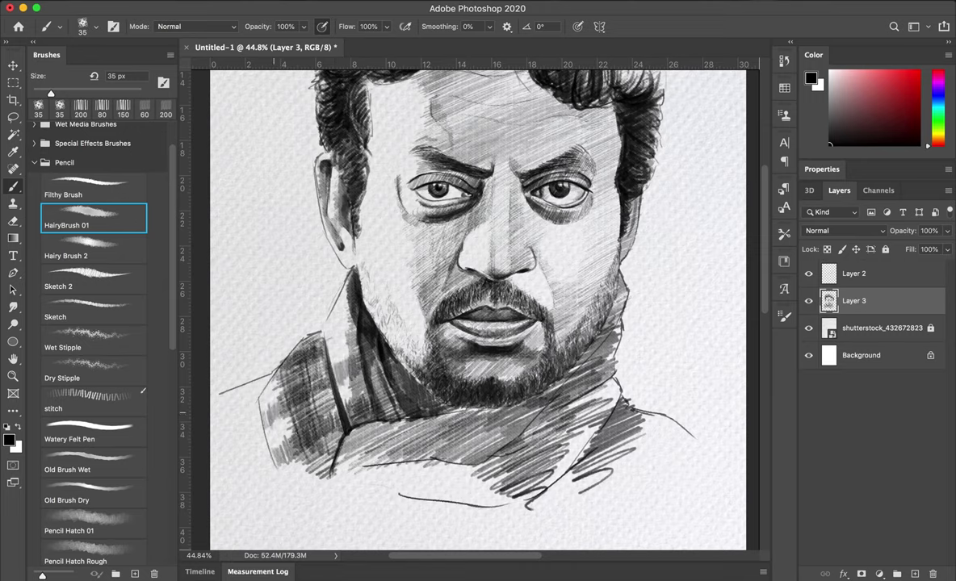
pyautogui.moveTo(259, 367); pyautogui.dragTo(243, 423)
pyautogui.moveTo(346, 285); pyautogui.dragTo(320, 386)
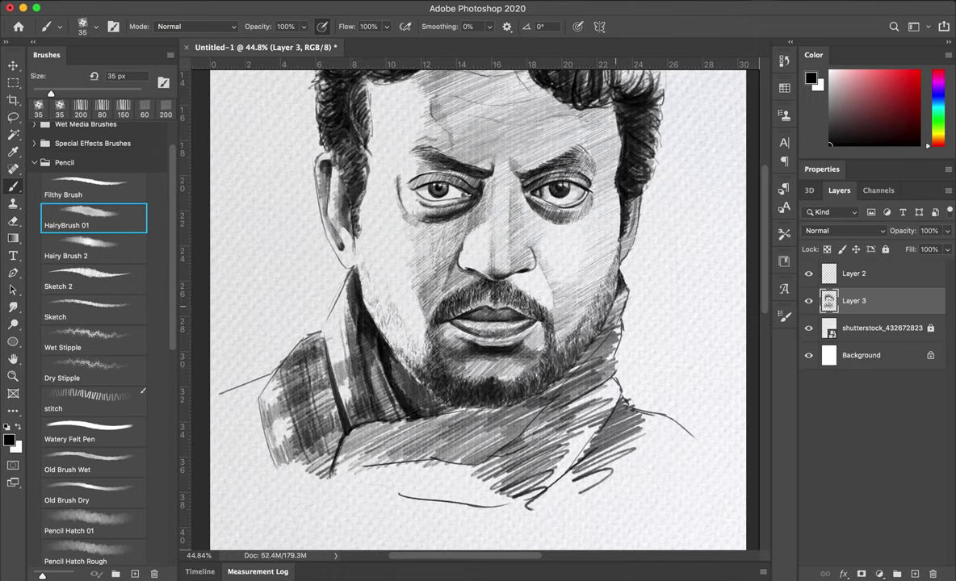
# Add crisscross hatching to the scarf under the chin.
pyautogui.moveTo(615, 307); pyautogui.dragTo(608, 321)
pyautogui.moveTo(461, 435); pyautogui.dragTo(420, 410)
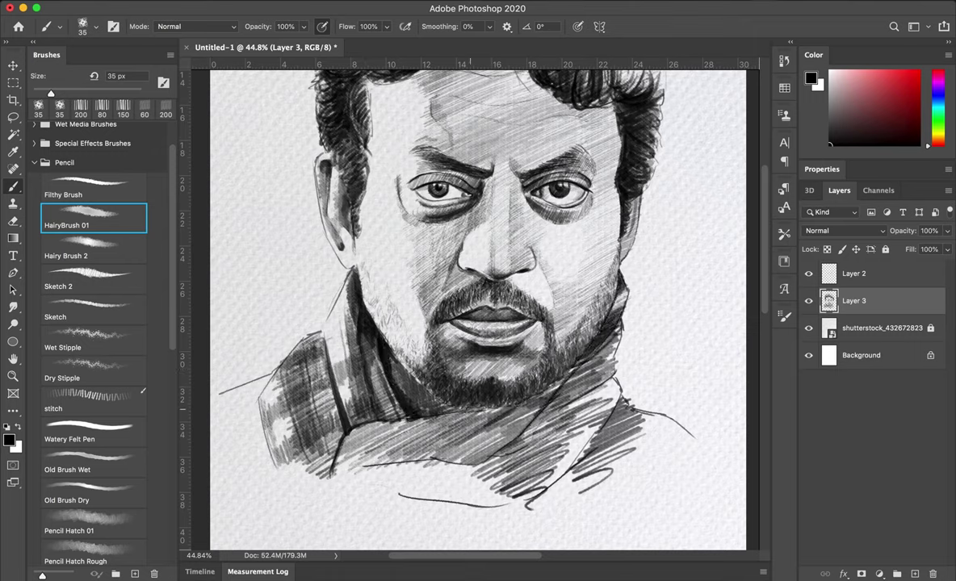
pyautogui.moveTo(565, 355)
pyautogui.mouseDown()
pyautogui.moveTo(484, 407)
pyautogui.moveTo(468, 449)
pyautogui.mouseUp()
pyautogui.moveTo(400, 392); pyautogui.dragTo(356, 432)
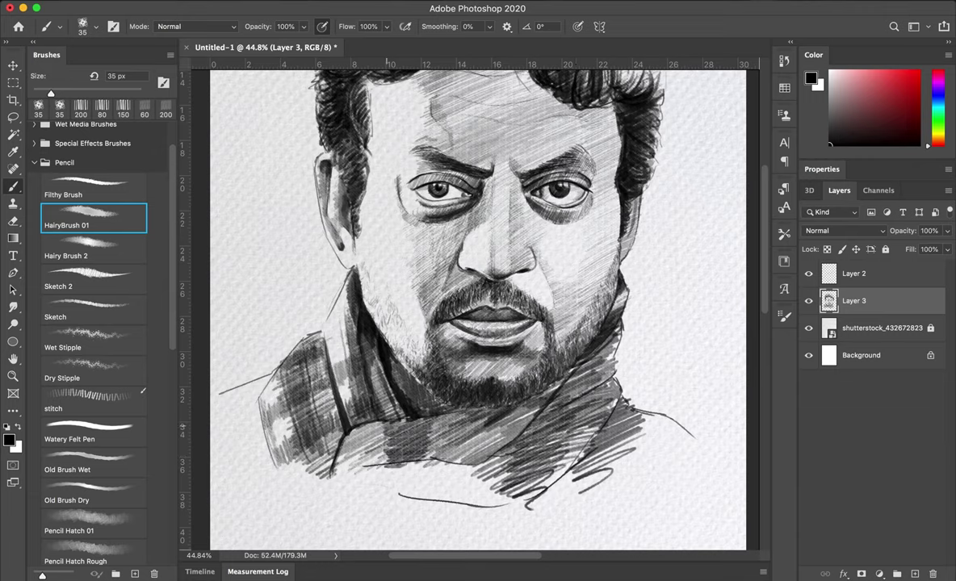
pyautogui.moveTo(359, 390); pyautogui.dragTo(347, 436)
pyautogui.moveTo(462, 380); pyautogui.dragTo(426, 404)
# Darken the scarf below the chin and right of the neck, then view the whole portrait.
pyautogui.moveTo(465, 433); pyautogui.dragTo(428, 402)
pyautogui.moveTo(517, 436); pyautogui.dragTo(494, 359)
pyautogui.moveTo(545, 444); pyautogui.dragTo(505, 367)
pyautogui.moveTo(588, 480); pyautogui.dragTo(549, 408)
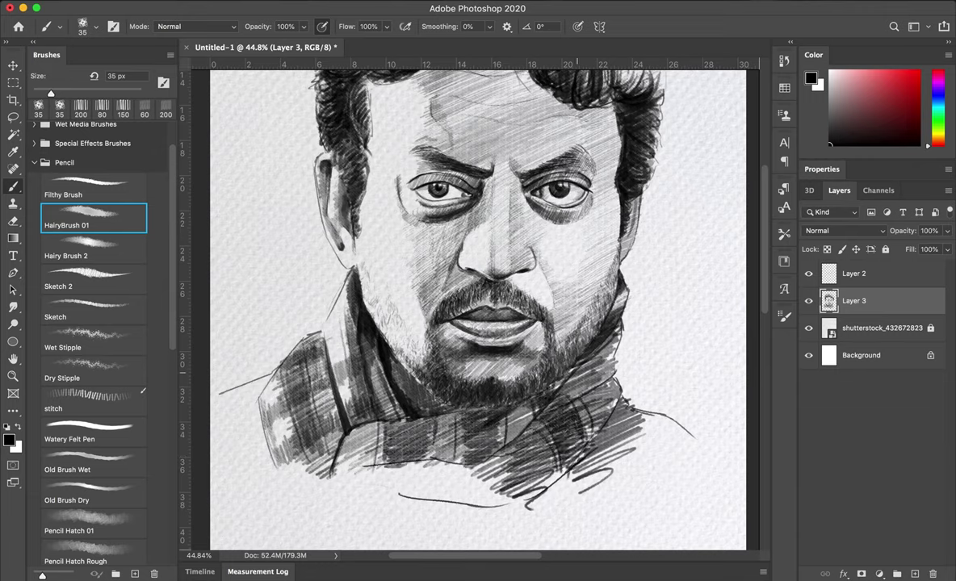
pyautogui.moveTo(565, 328); pyautogui.dragTo(523, 365)
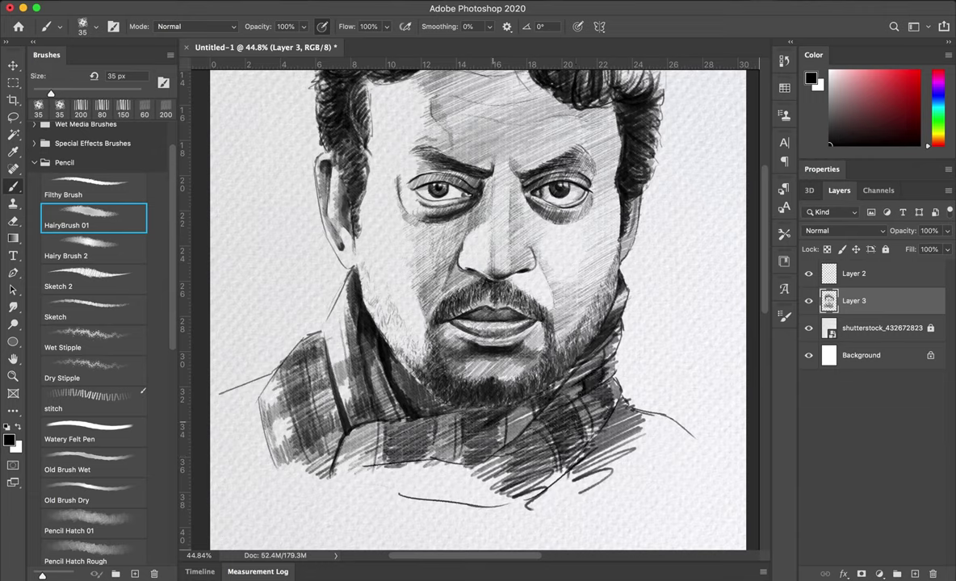
pyautogui.press('super+0')
# Add extra hatching strokes across the top of the hair from the right.
pyautogui.moveTo(414, 152); pyautogui.dragTo(370, 182)
pyautogui.moveTo(477, 109); pyautogui.dragTo(399, 164)
pyautogui.moveTo(519, 141); pyautogui.dragTo(440, 188)
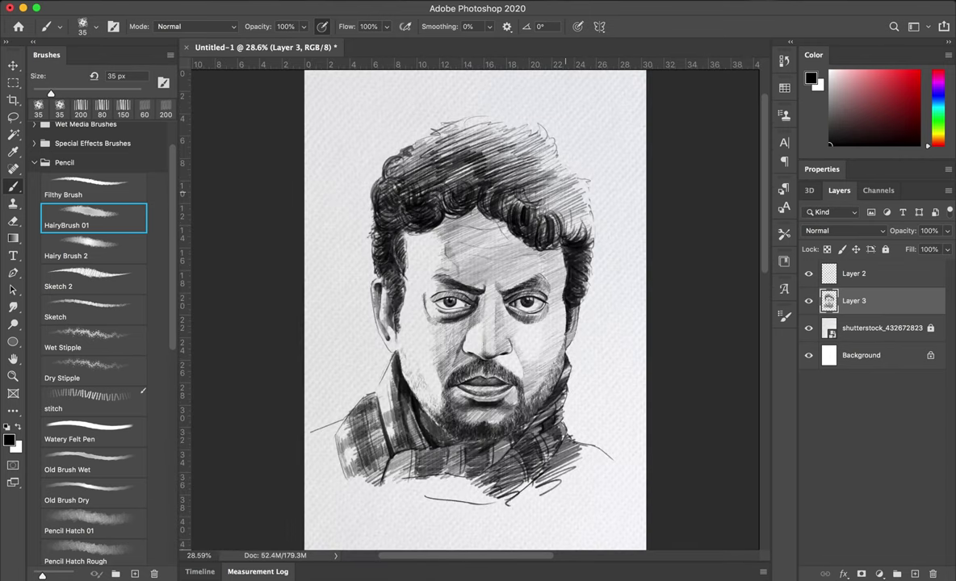
pyautogui.moveTo(567, 194); pyautogui.dragTo(481, 212)
pyautogui.moveTo(445, 146); pyautogui.dragTo(359, 165)
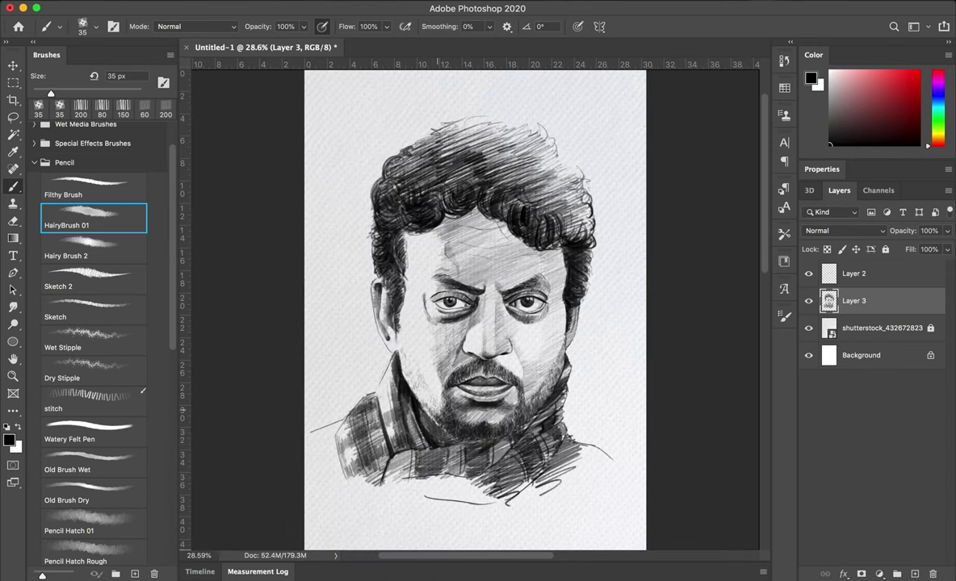
pyautogui.scroll(3, 476, 495)
# Reinforce the jaw and neck line and shade the left collar.
pyautogui.moveTo(630, 176); pyautogui.dragTo(501, 330)
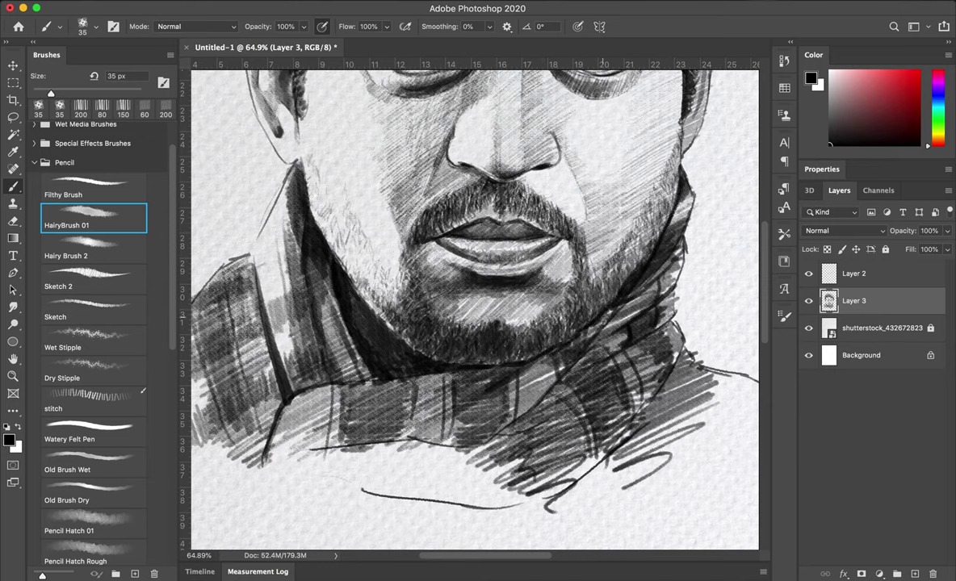
pyautogui.moveTo(602, 260); pyautogui.dragTo(498, 369)
pyautogui.moveTo(467, 336); pyautogui.dragTo(386, 413)
pyautogui.moveTo(565, 289); pyautogui.dragTo(480, 333)
pyautogui.moveTo(255, 271); pyautogui.dragTo(241, 327)
pyautogui.moveTo(313, 282); pyautogui.dragTo(285, 352)
# Add darker strokes to the left collar and the lower edge of the scarf.
pyautogui.moveTo(242, 235); pyautogui.dragTo(194, 388)
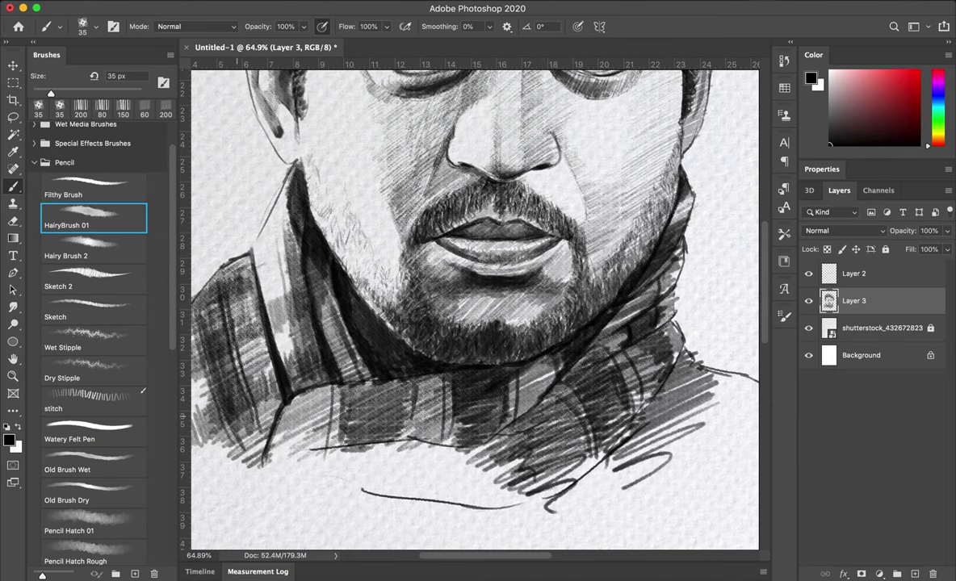
pyautogui.moveTo(226, 267); pyautogui.dragTo(194, 380)
pyautogui.moveTo(509, 343); pyautogui.dragTo(424, 428)
pyautogui.scroll(-3, 513, 320)
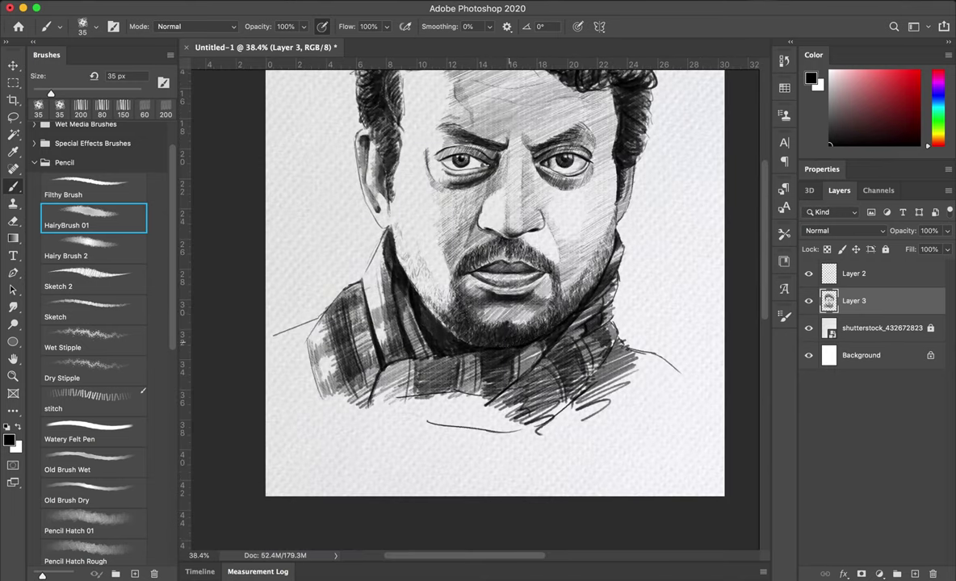
pyautogui.scroll(3, 496, 307)
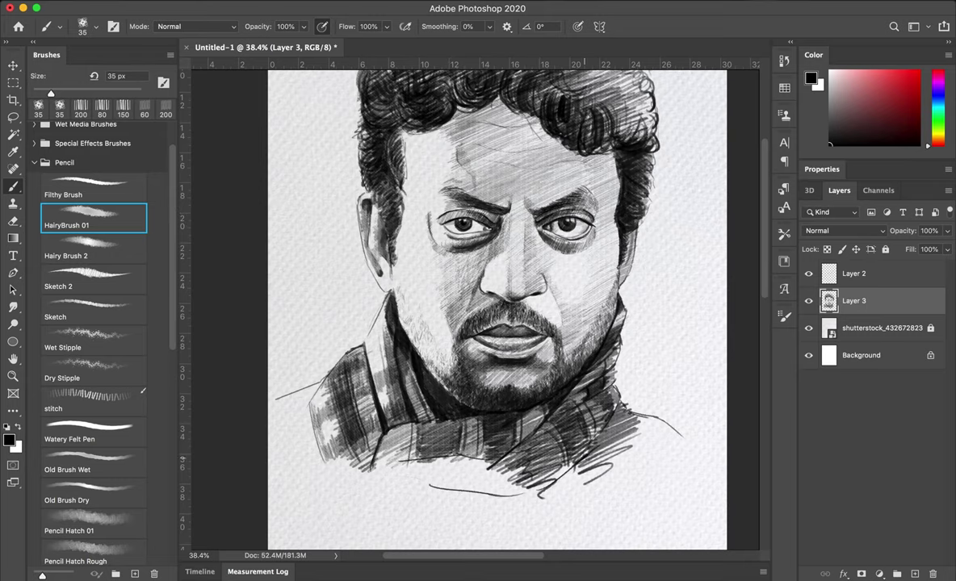
pyautogui.moveTo(595, 377)
pyautogui.mouseDown()
pyautogui.moveTo(539, 424)
pyautogui.moveTo(372, 461)
pyautogui.mouseUp()
pyautogui.moveTo(464, 435); pyautogui.dragTo(377, 486)
# Add a few more strokes to the hair on both sides.
pyautogui.scroll(3, 496, 306)
pyautogui.moveTo(437, 124); pyautogui.dragTo(386, 166)
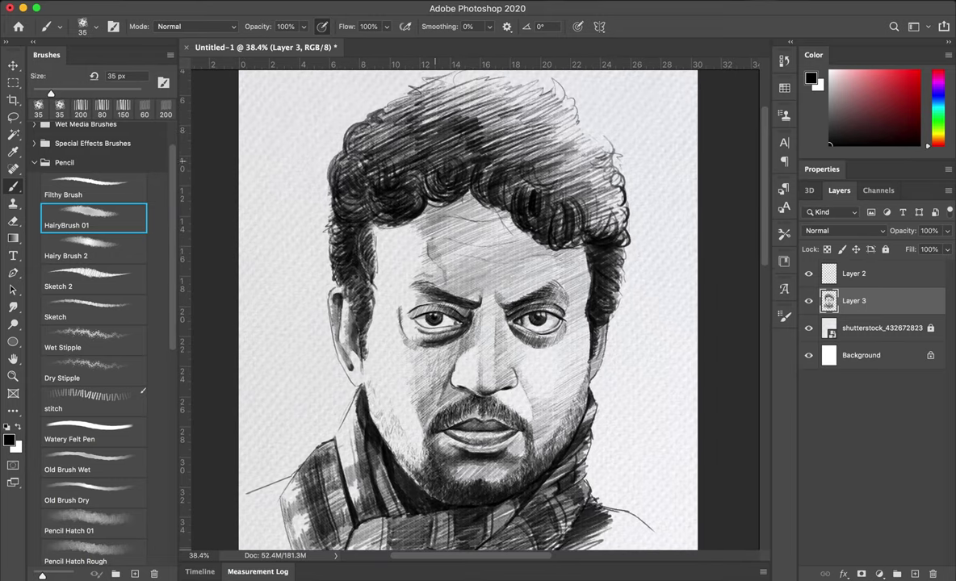
pyautogui.moveTo(408, 120); pyautogui.dragTo(335, 157)
pyautogui.moveTo(546, 108)
pyautogui.mouseDown()
pyautogui.moveTo(510, 150)
pyautogui.moveTo(507, 190)
pyautogui.mouseUp()
# Finish a last hair stroke, then select the Filthy Brush preset on new Layer 4.
pyautogui.moveTo(565, 177); pyautogui.dragTo(541, 206)
pyautogui.scroll(-3, 496, 310)
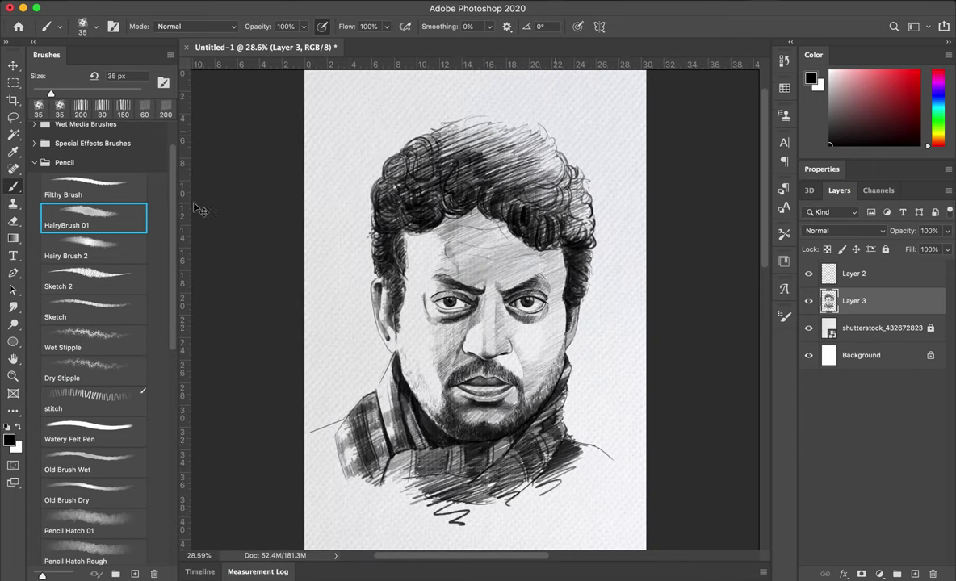
pyautogui.click(93, 187)
pyautogui.click(915, 574)
pyautogui.scroll(5, 581, 485)
# Write the signature and year at the bottom right of the drawing.
pyautogui.moveTo(505, 317); pyautogui.dragTo(441, 413)
pyautogui.moveTo(511, 347)
pyautogui.mouseDown()
pyautogui.moveTo(566, 324)
pyautogui.moveTo(626, 223)
pyautogui.mouseUp()
pyautogui.moveTo(565, 323); pyautogui.dragTo(636, 339)
pyautogui.scroll(-5, 566, 339)
pyautogui.press('v')
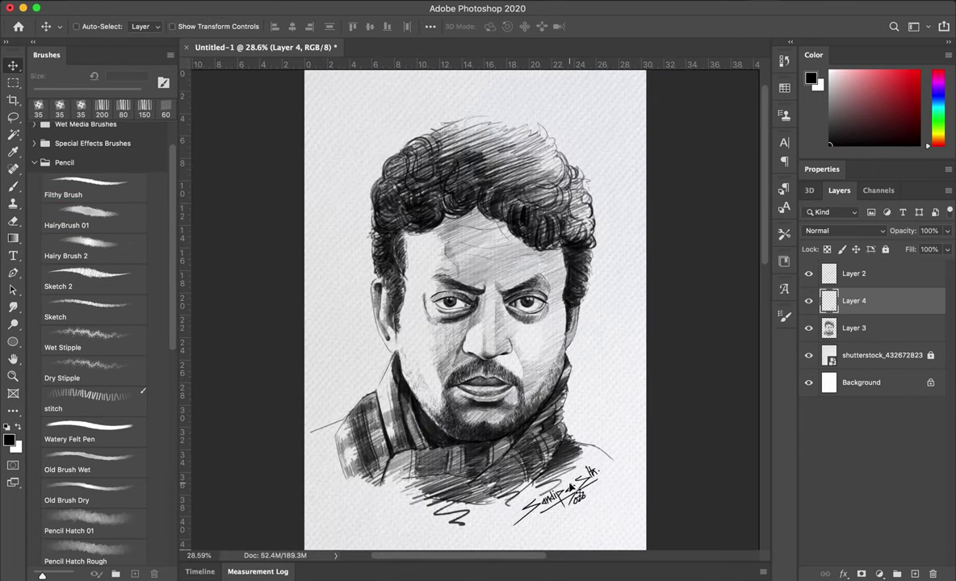